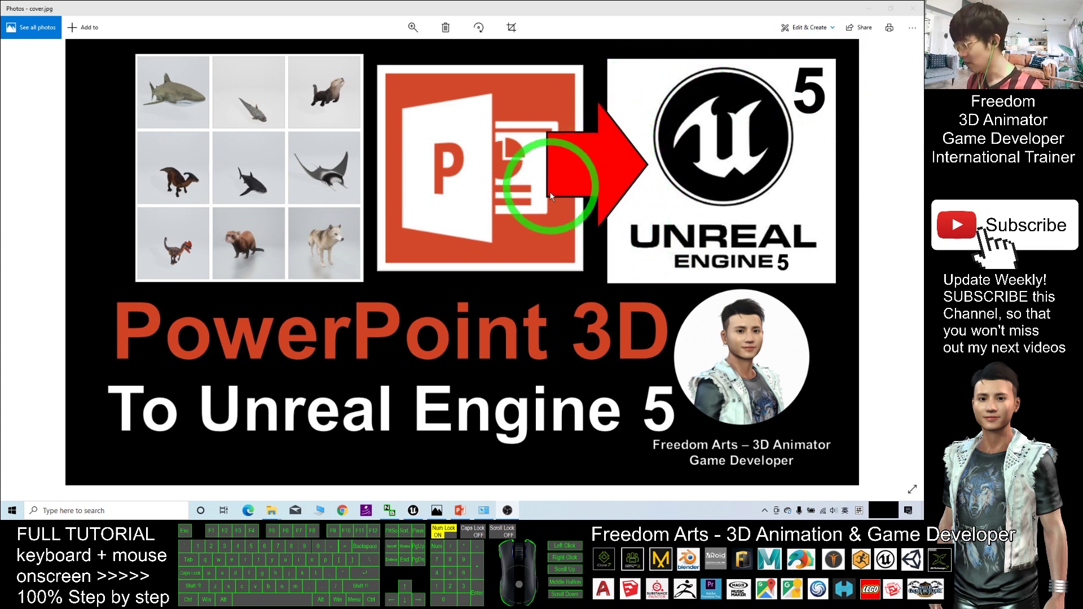
# - Switch from the Photos tutorial cover to the blank PowerPoint presentation
pyautogui.click(460, 510)
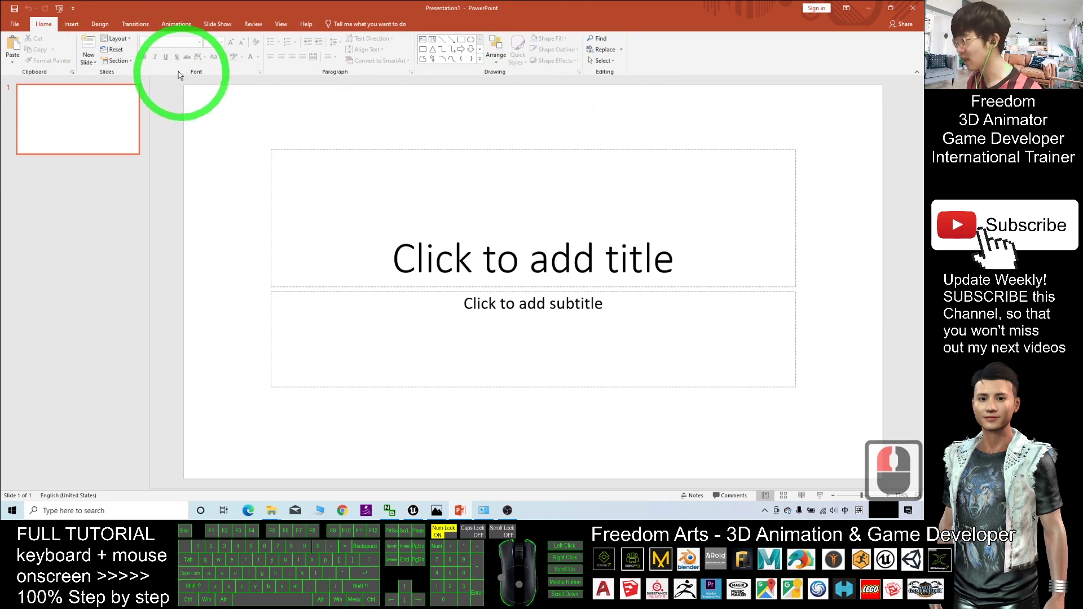
# - Open Insert > 3D Models to show the Online 3D Models library
pyautogui.click(71, 25)
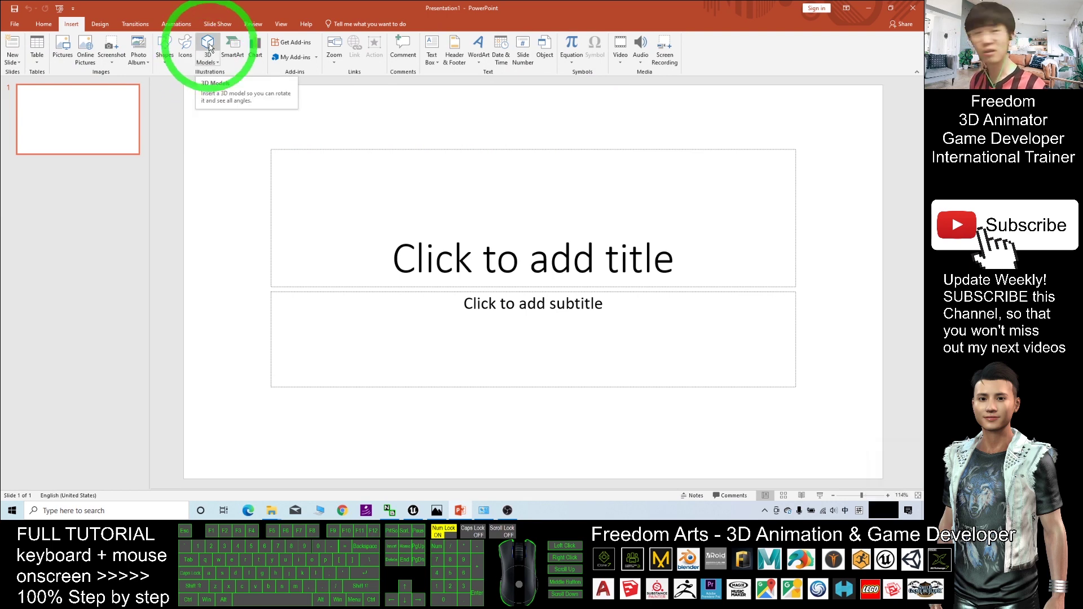
pyautogui.click(208, 47)
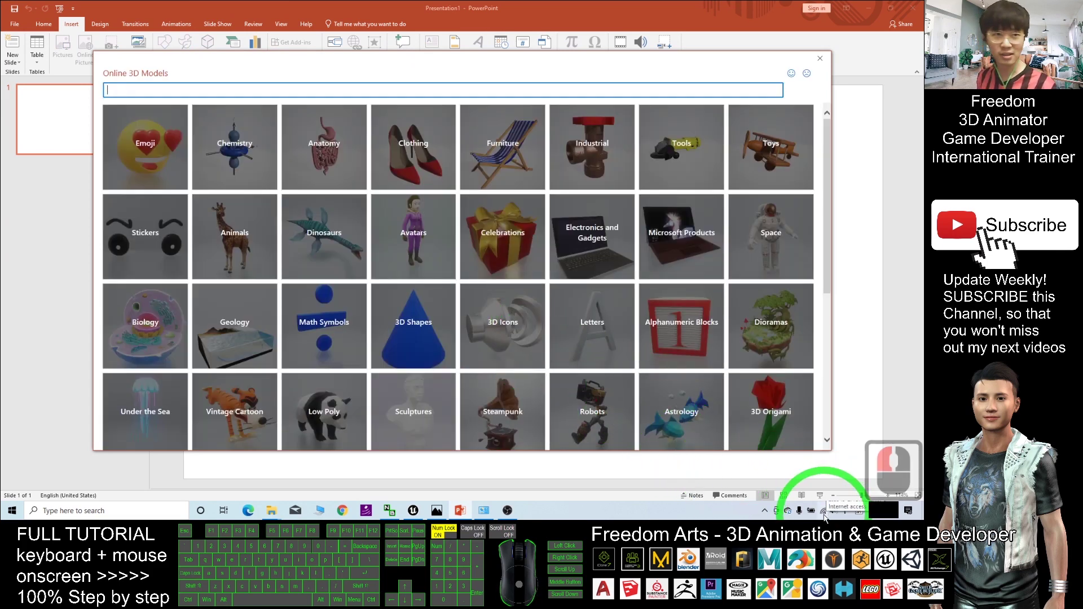
pyautogui.scroll(-4, 564, 327)
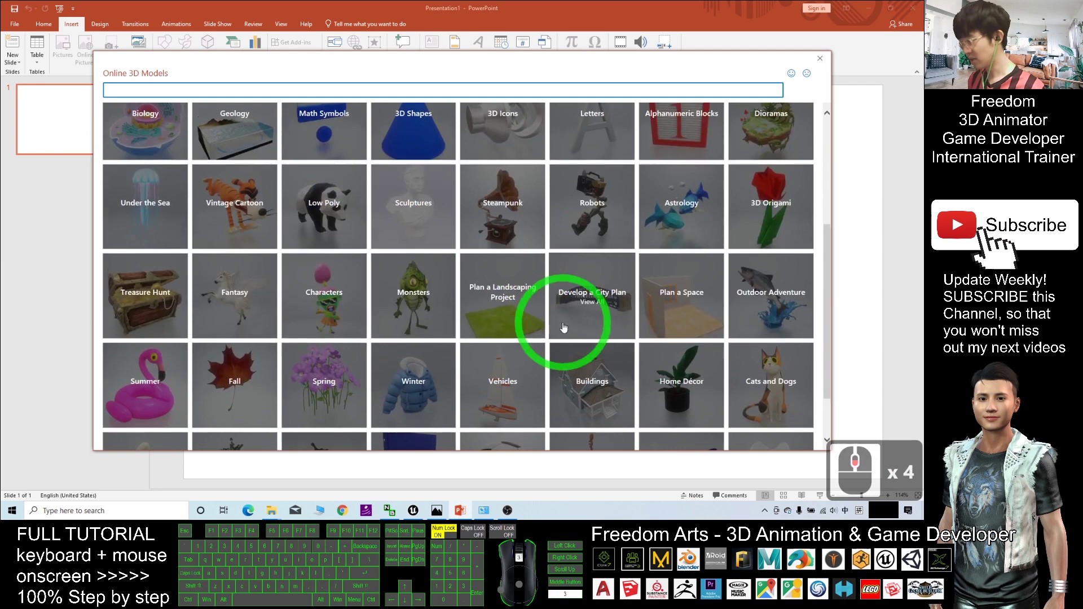
pyautogui.scroll(-12, 584, 317)
pyautogui.scroll(11, 356, 279)
pyautogui.scroll(10, 508, 241)
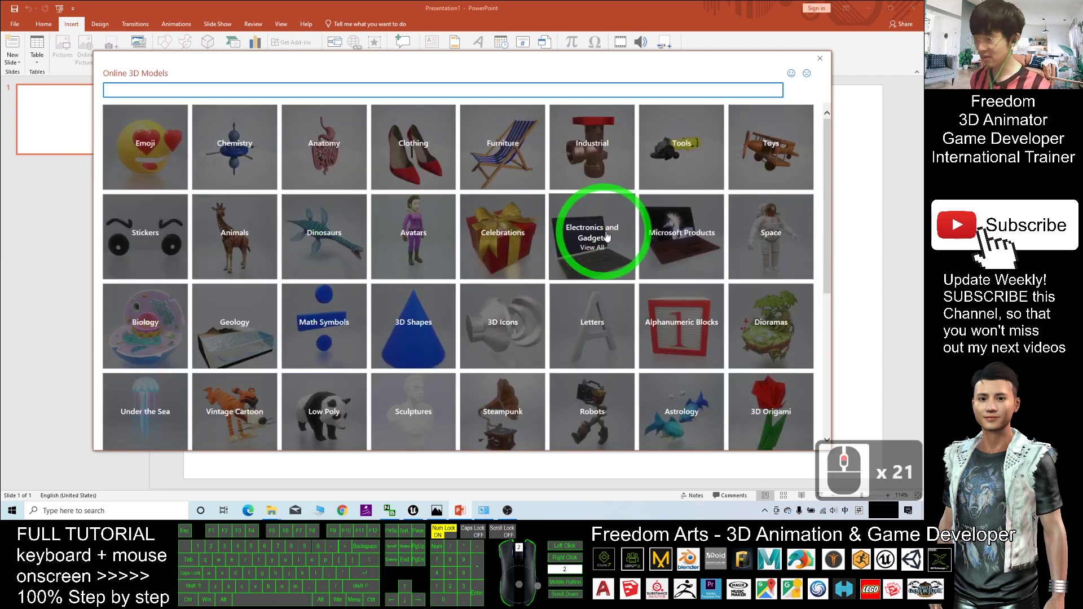
pyautogui.scroll(4, 508, 211)
pyautogui.scroll(5, 297, 194)
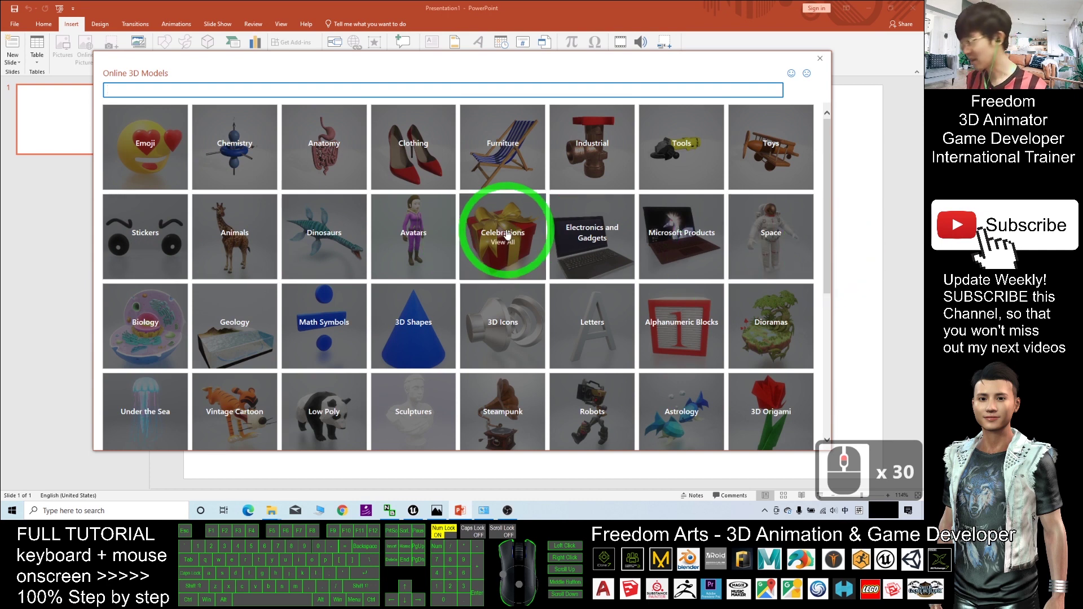
# - Insert the wolf model from the Animals category onto the slide
pyautogui.click(238, 244)
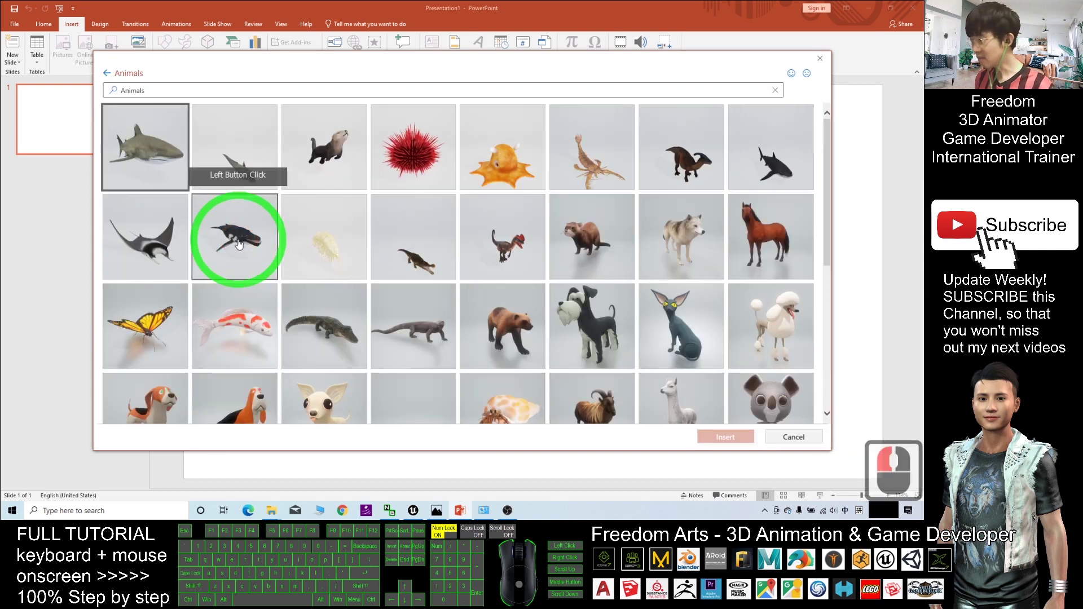
pyautogui.scroll(-1, 411, 218)
pyautogui.scroll(-1, 471, 217)
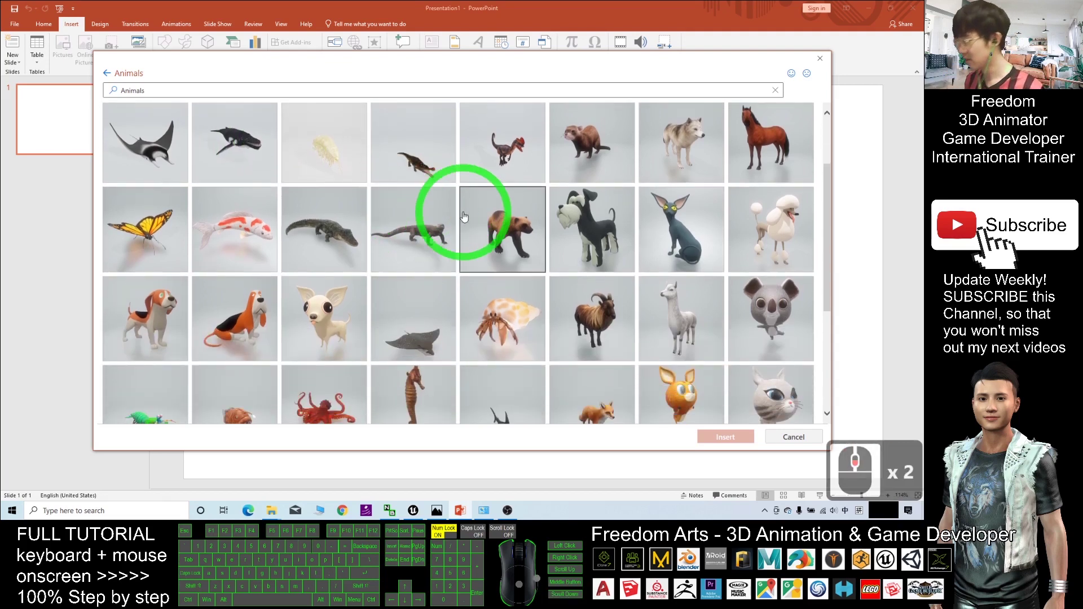
pyautogui.scroll(-2, 535, 211)
pyautogui.scroll(-3, 472, 207)
pyautogui.scroll(-3, 512, 211)
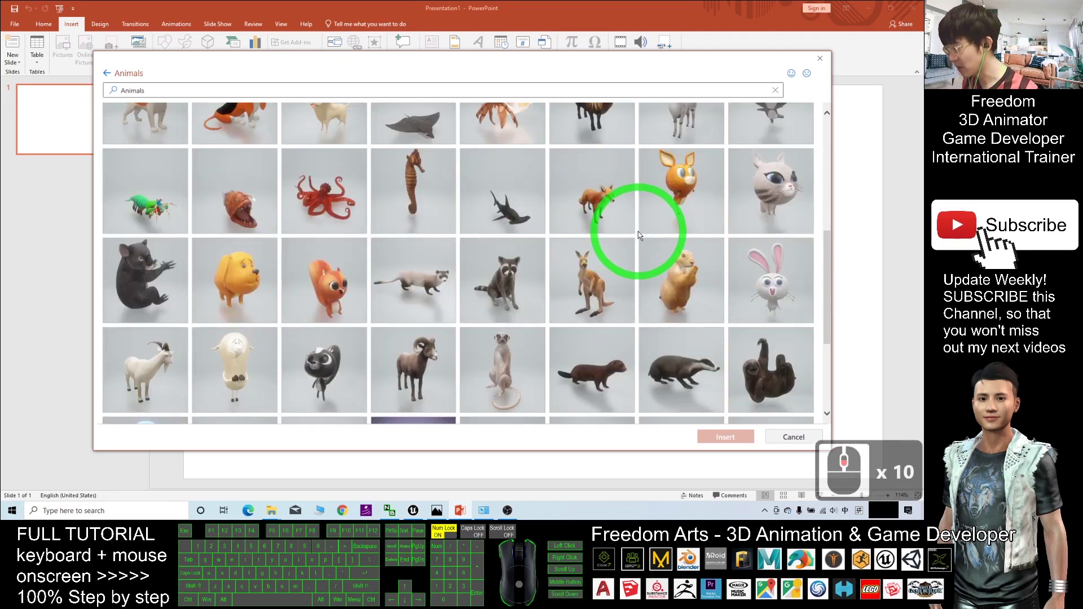
pyautogui.scroll(8, 626, 237)
pyautogui.scroll(5, 606, 245)
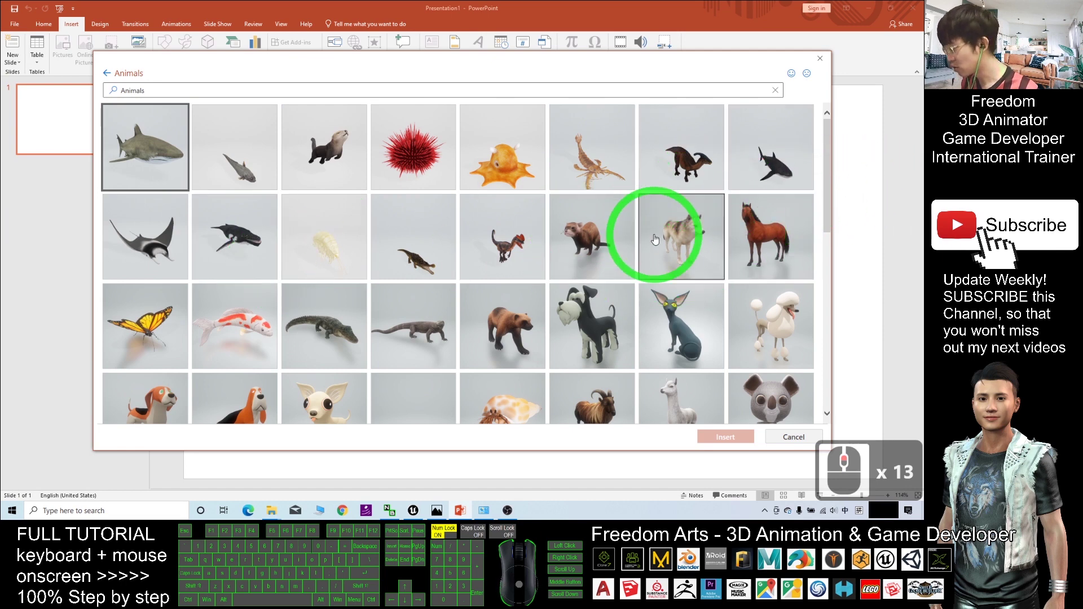
pyautogui.click(679, 239)
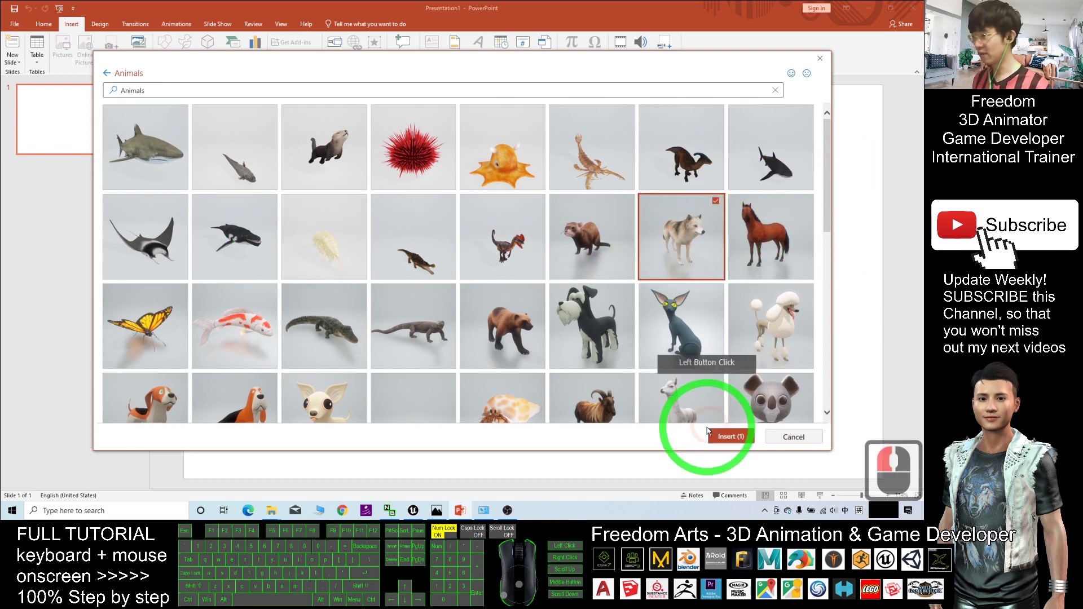
pyautogui.click(730, 436)
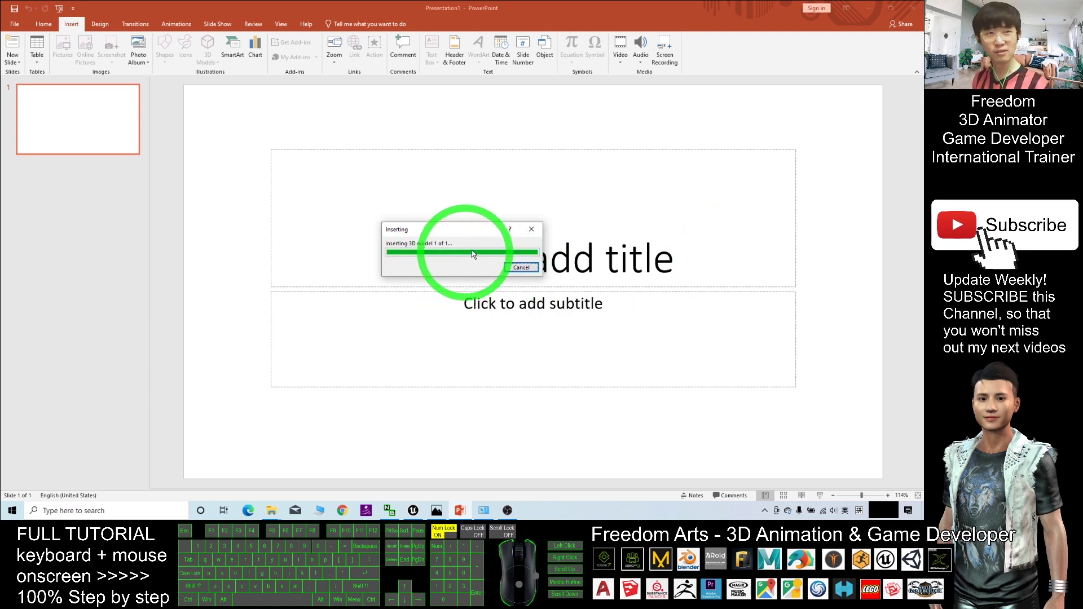
# - Rotate the wolf model in 3D until it stands in side view facing left
pyautogui.moveTo(534, 282); pyautogui.dragTo(450, 320)
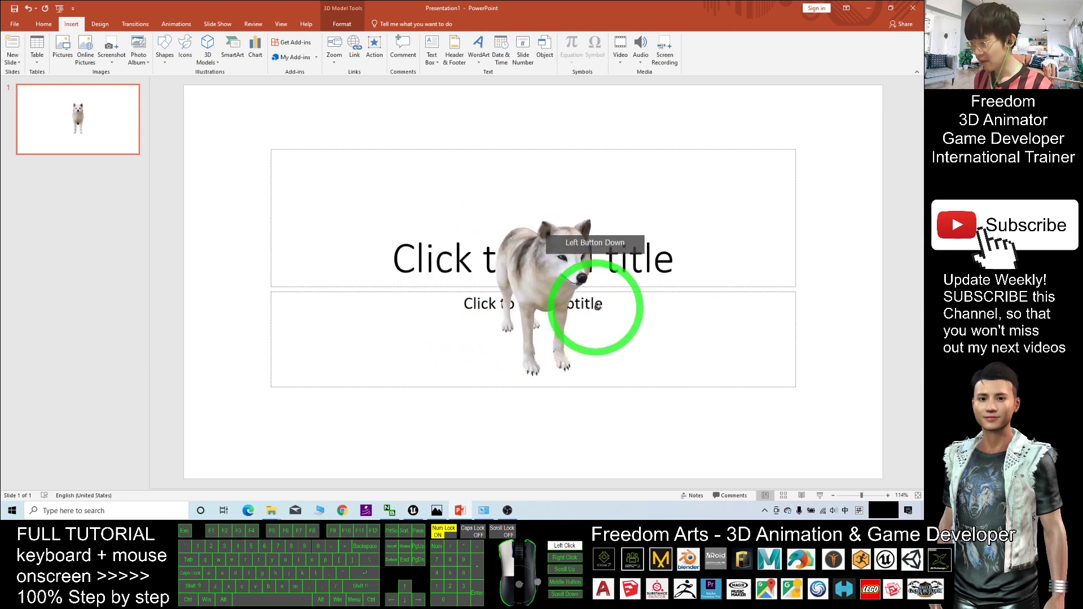
pyautogui.moveTo(450, 321)
pyautogui.mouseDown()
pyautogui.moveTo(612, 314)
pyautogui.moveTo(538, 271)
pyautogui.mouseUp()
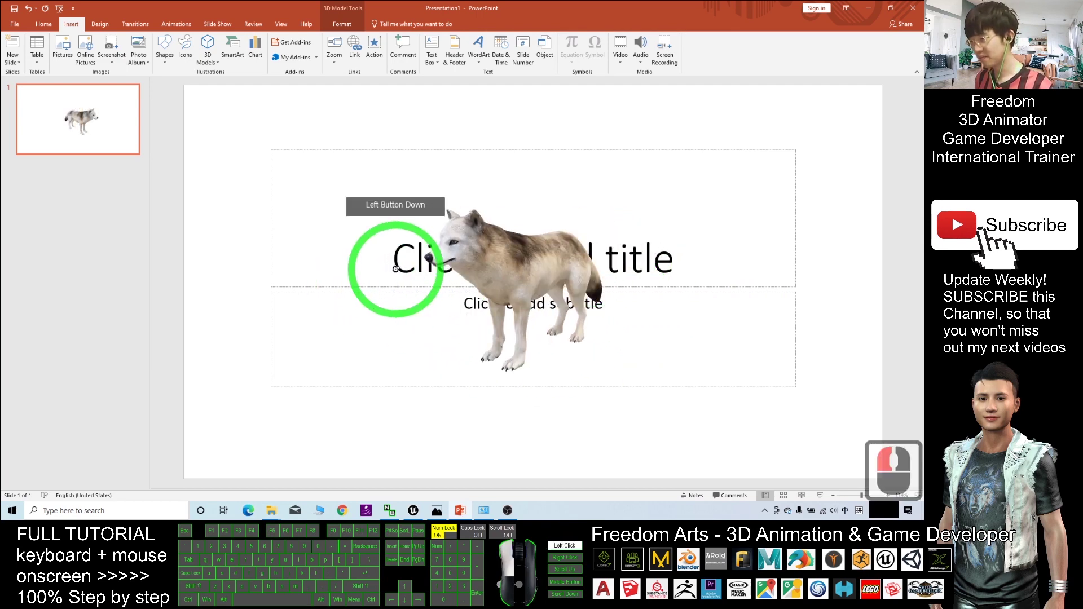
pyautogui.moveTo(538, 271); pyautogui.dragTo(407, 281)
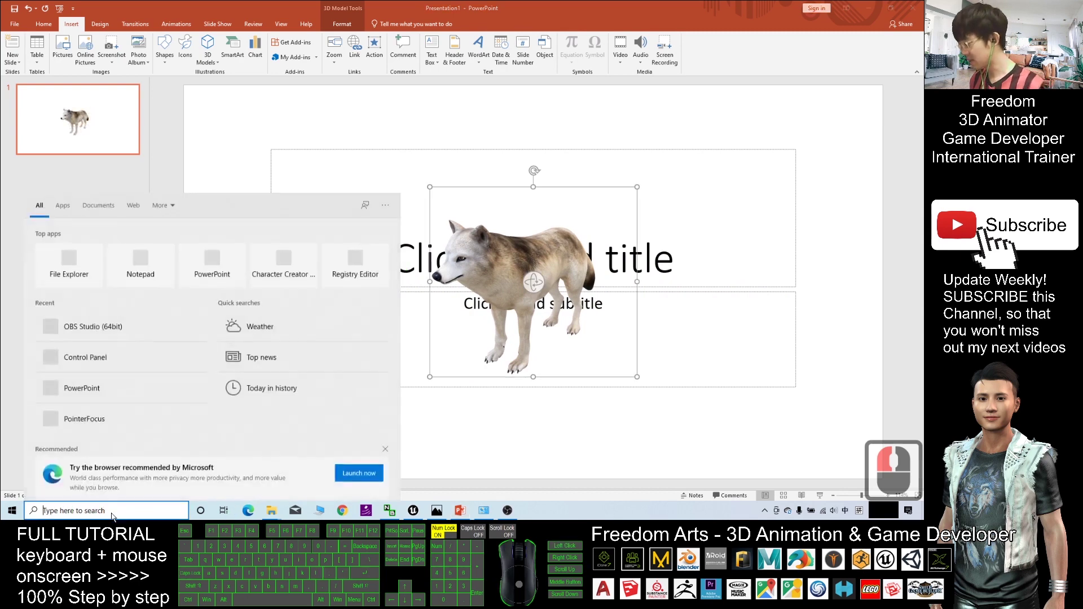
pyautogui.write('pai')
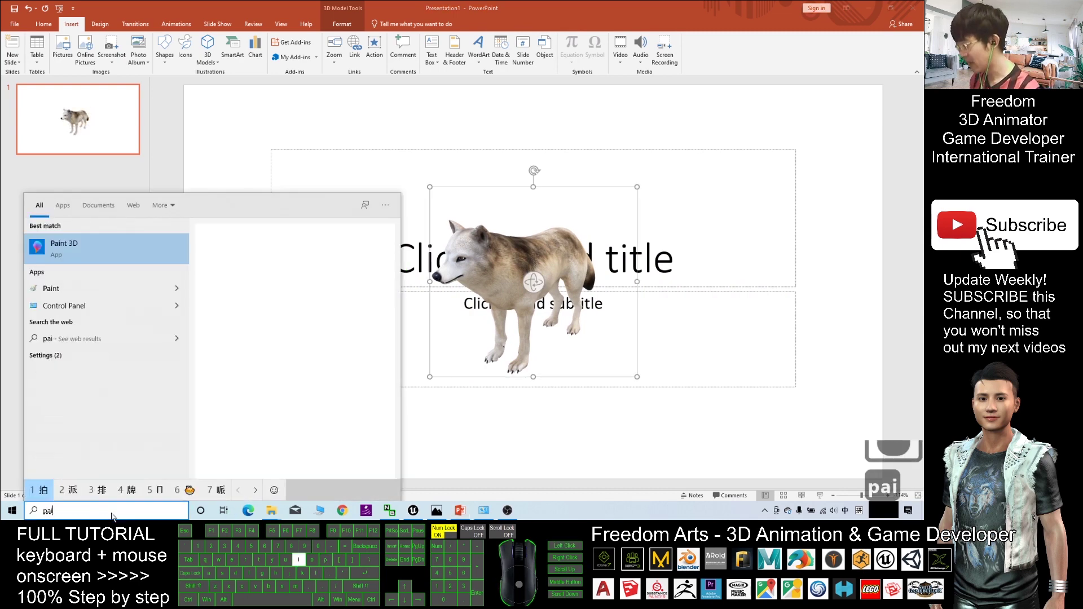
pyautogui.write('nt')
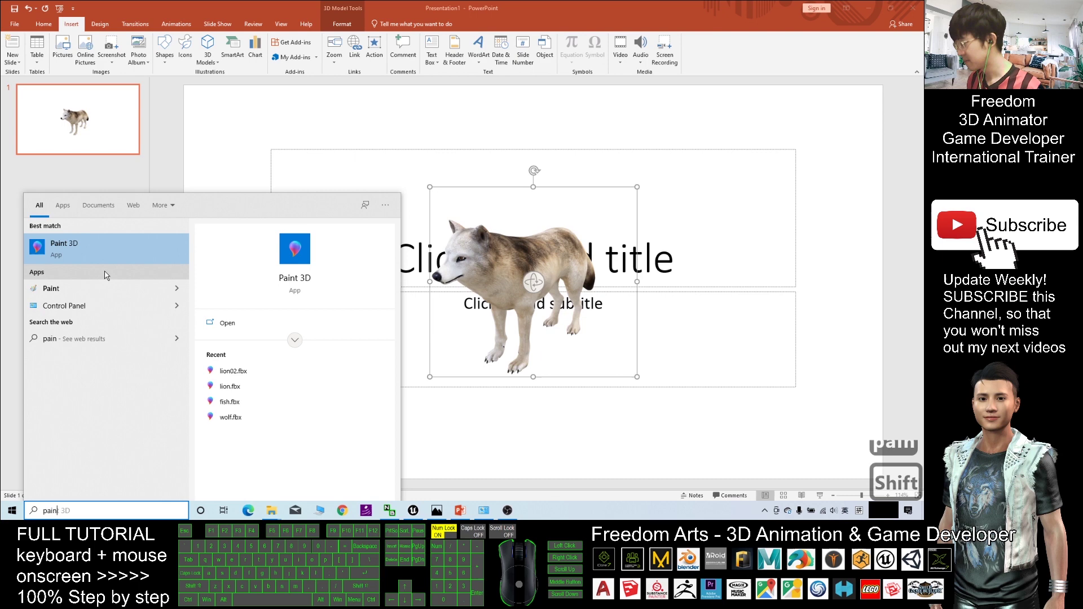
# - Launch Paint 3D from the Start menu search results
pyautogui.click(66, 247)
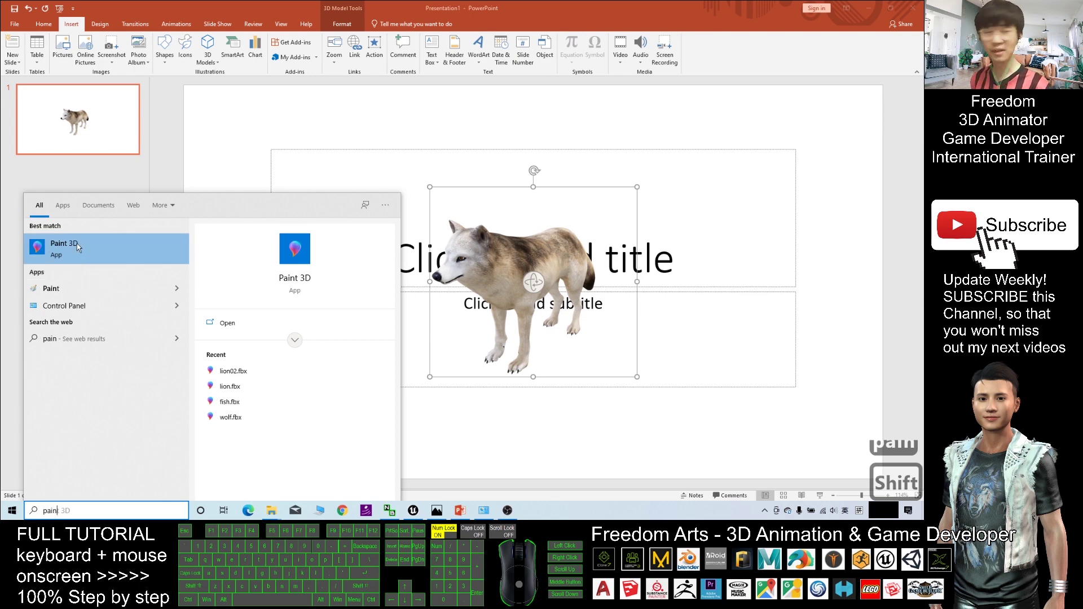
pyautogui.click(76, 247)
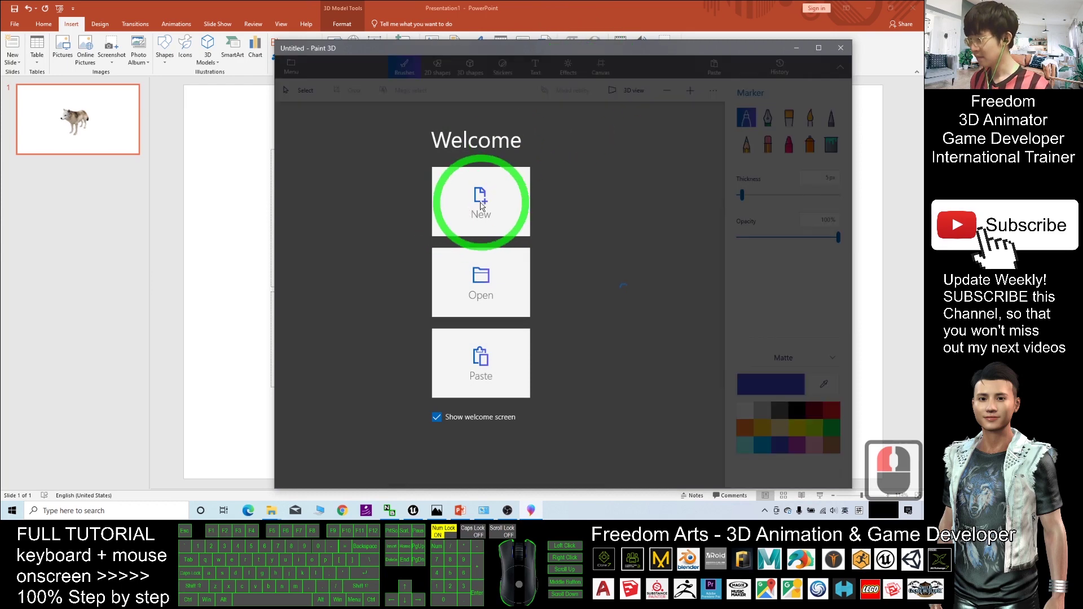
# - Start a new blank Paint 3D canvas in a maximized window
pyautogui.click(481, 203)
pyautogui.click(762, 49)
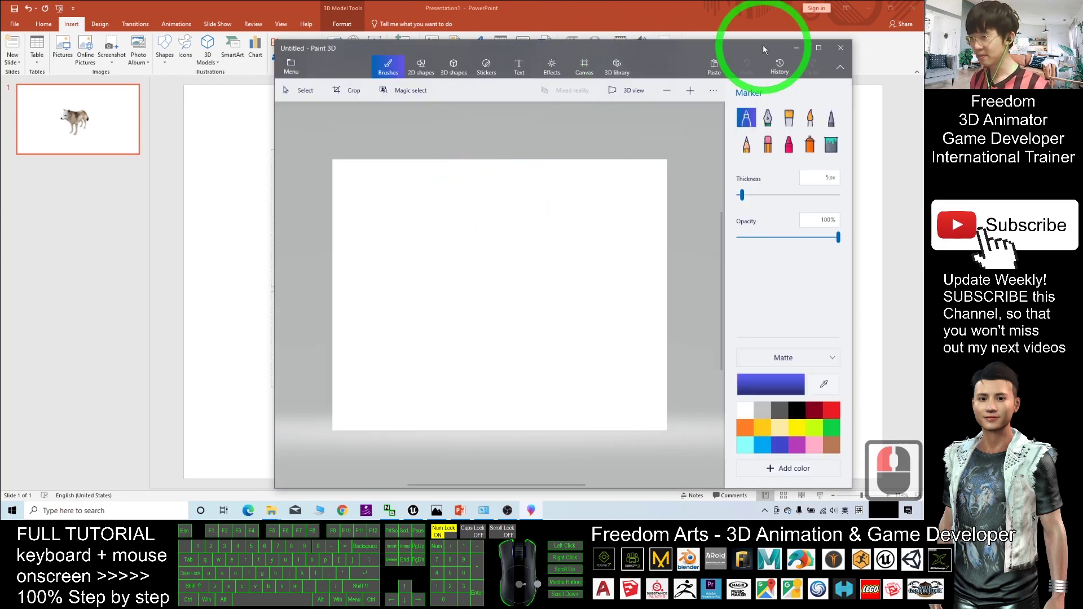
pyautogui.doubleClick(688, 46)
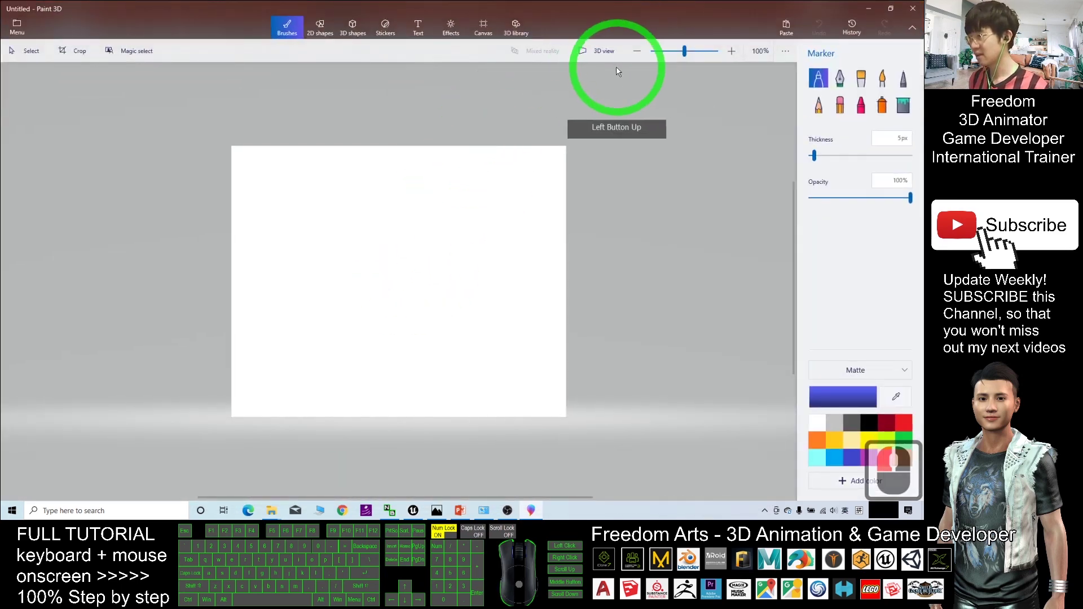
# - Tilt the canvas in 3D view, then minimize Paint 3D back to the wolf slide
pyautogui.click(600, 52)
pyautogui.moveTo(648, 212)
pyautogui.mouseDown(button='right')
pyautogui.moveTo(611, 295)
pyautogui.moveTo(595, 271)
pyautogui.mouseUp(button='right')
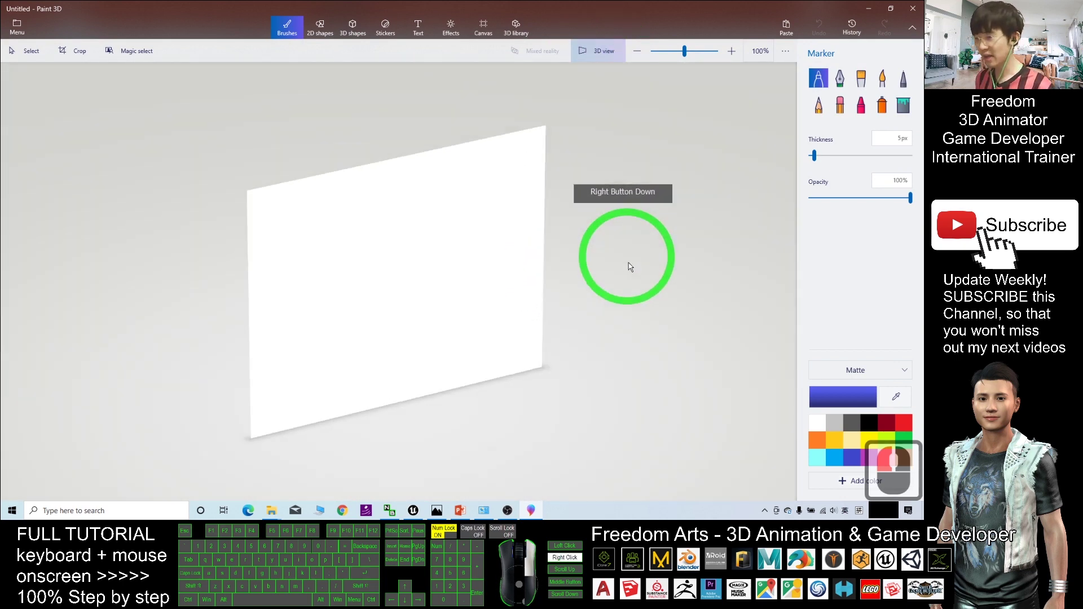
pyautogui.moveTo(596, 270); pyautogui.dragTo(621, 267, button='right')
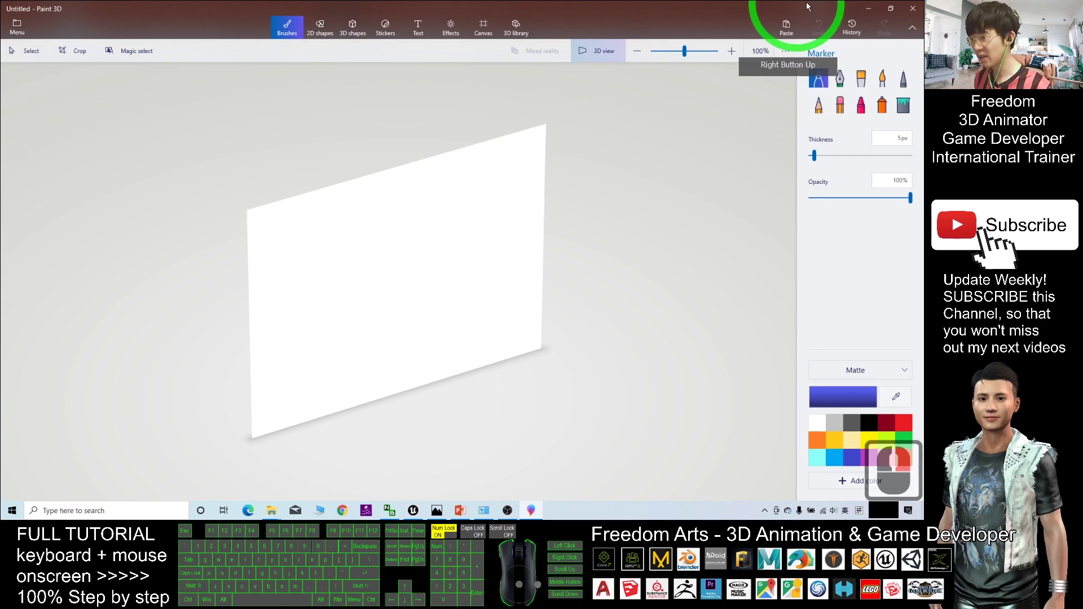
pyautogui.click(863, 11)
# - Copy the wolf from PowerPoint into Paint 3D, dismissing the resulting paste error
pyautogui.click(656, 241)
pyautogui.click(753, 339)
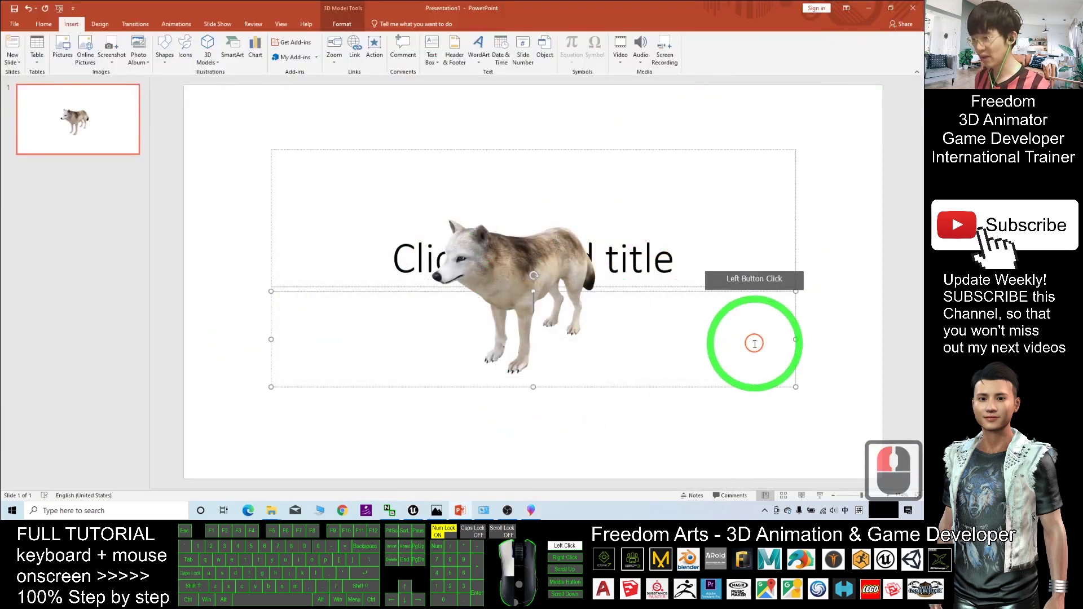
pyautogui.click(520, 262)
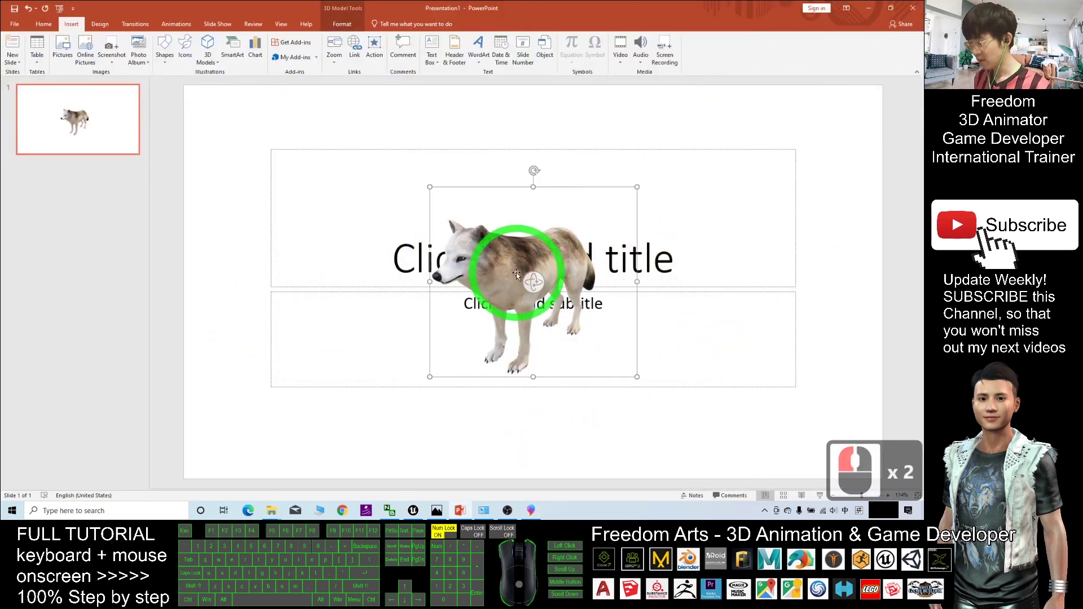
pyautogui.hotkey('ctrl', 'c')
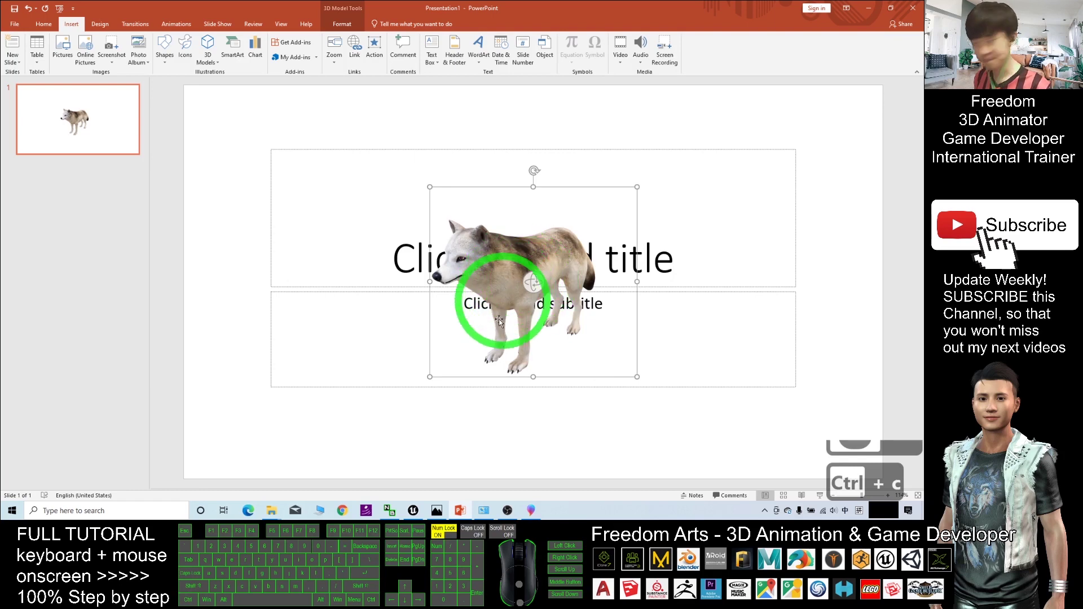
pyautogui.click(531, 510)
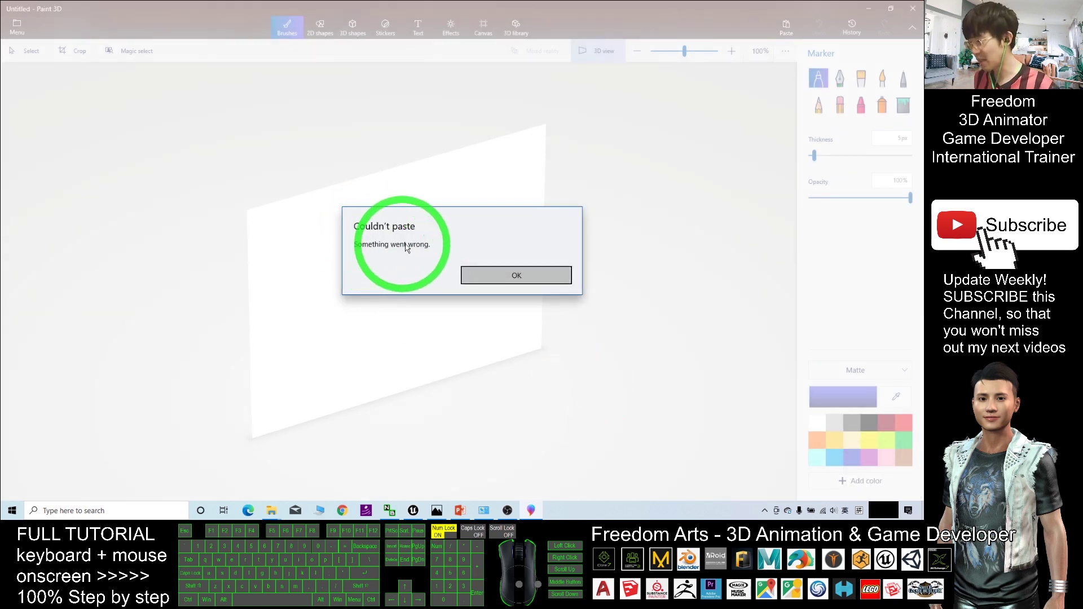
pyautogui.click(510, 278)
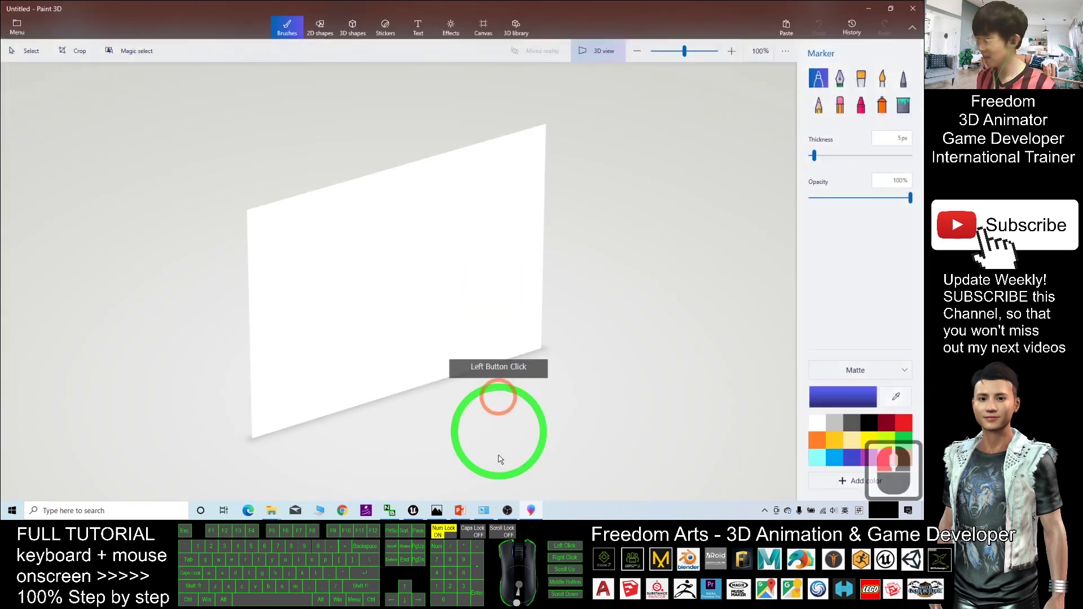
# - Re-copy the wolf, paste it into the Paint 3D canvas, and orbit to a side view
pyautogui.click(458, 510)
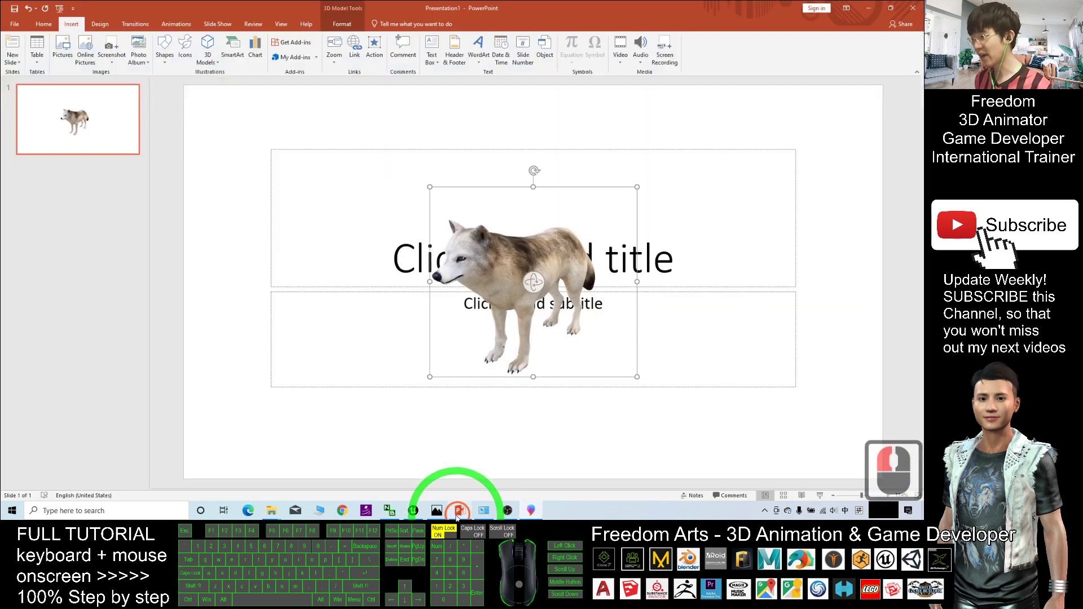
pyautogui.click(508, 273)
pyautogui.hotkey('ctrl', 'c')
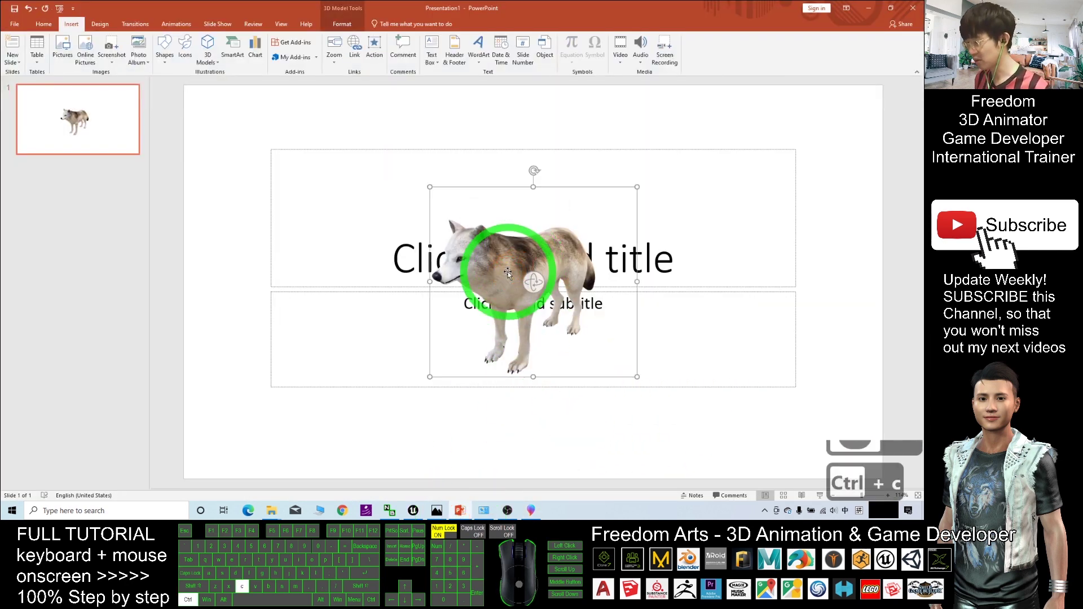
pyautogui.click(531, 511)
pyautogui.rightClick(530, 399)
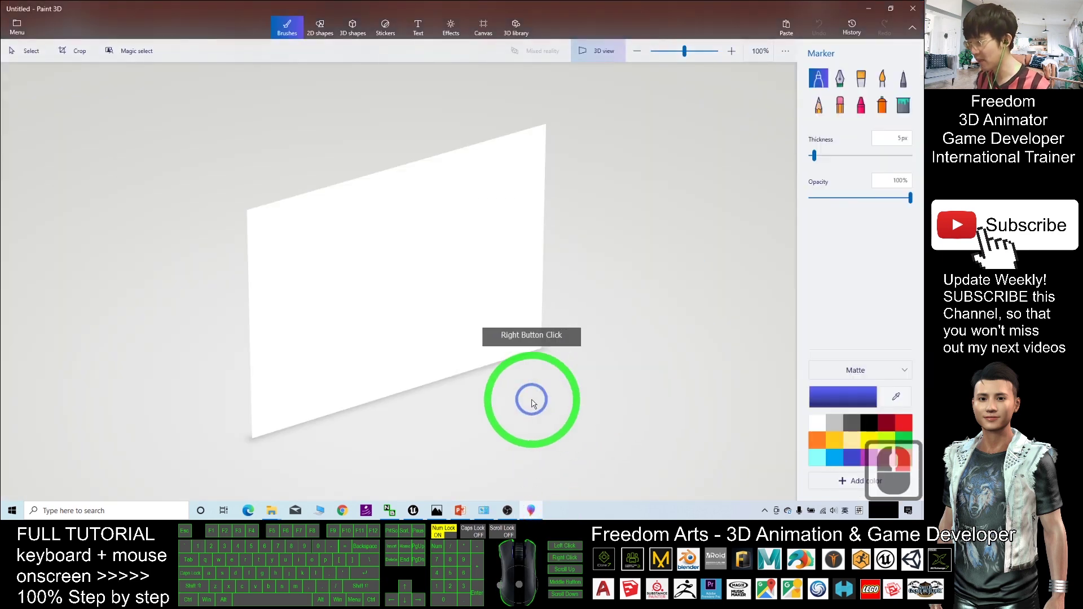
pyautogui.click(545, 411)
pyautogui.moveTo(546, 413); pyautogui.dragTo(548, 409, button='right')
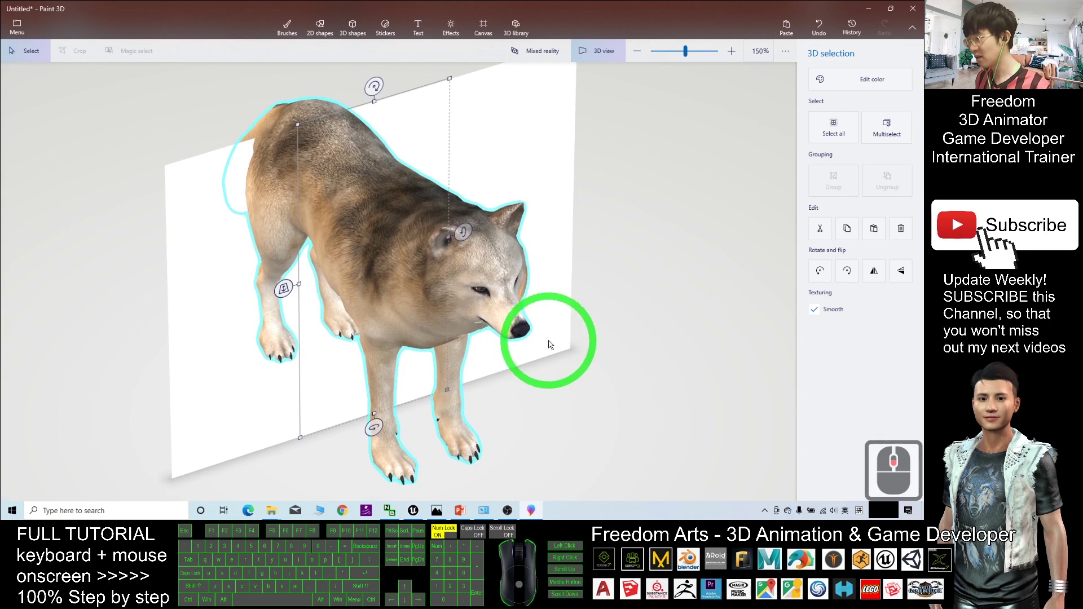
pyautogui.scroll(4, 593, 382)
pyautogui.moveTo(536, 344)
pyautogui.mouseDown(button='right')
pyautogui.moveTo(593, 381)
pyautogui.moveTo(692, 376)
pyautogui.moveTo(537, 293)
pyautogui.mouseUp(button='right')
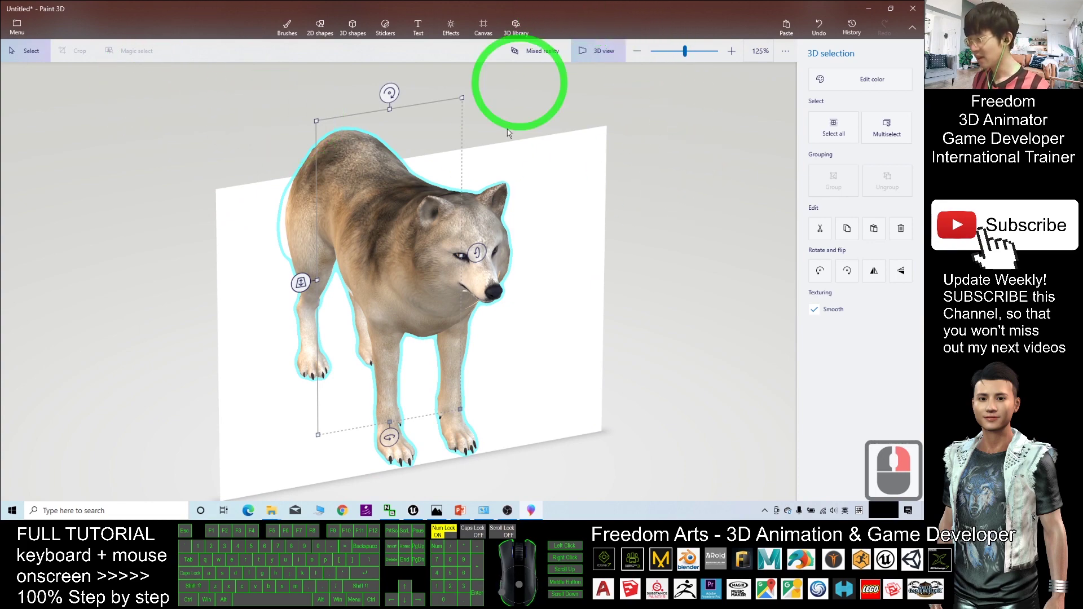
# - Restore the Paint 3D window and minimize the PowerPoint and Photos windows
pyautogui.moveTo(635, 8); pyautogui.dragTo(628, 85)
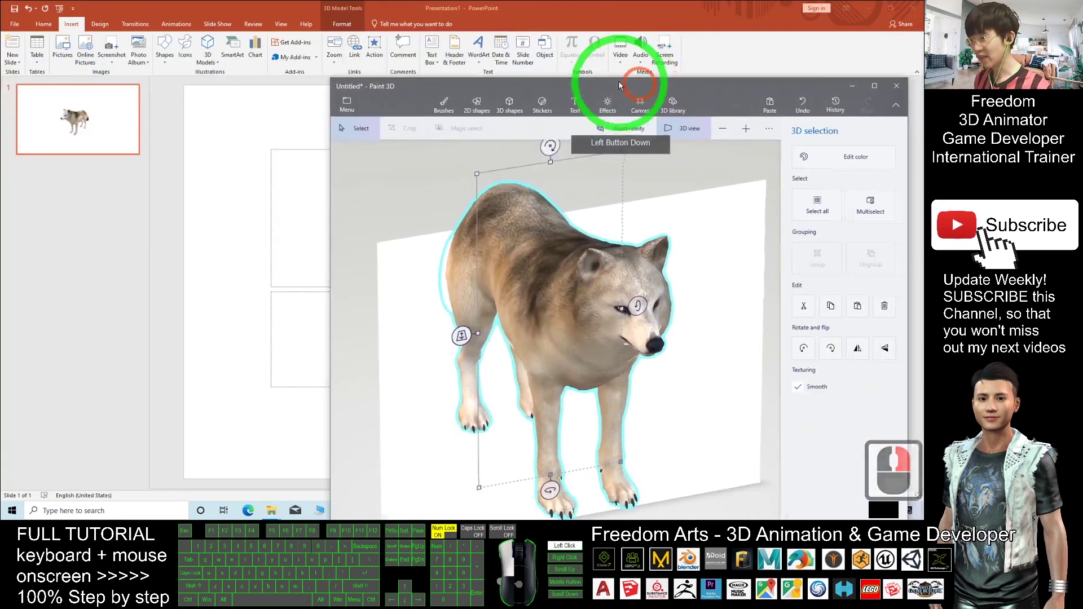
pyautogui.click(858, 12)
pyautogui.click(872, 11)
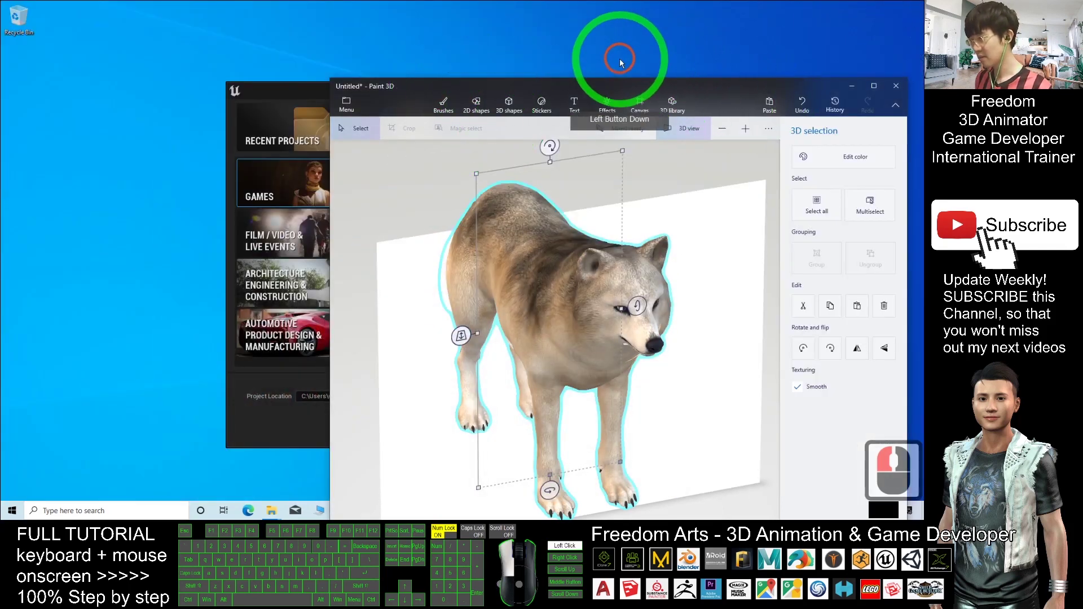
pyautogui.moveTo(716, 91)
pyautogui.mouseDown()
pyautogui.moveTo(637, 78)
pyautogui.moveTo(618, 58)
pyautogui.mouseUp()
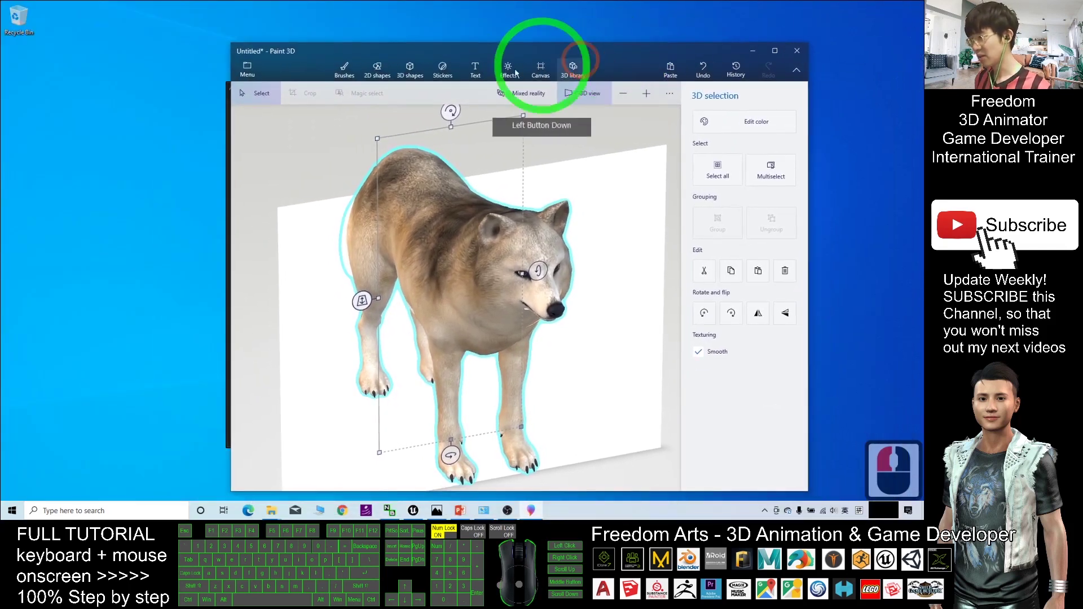
# - Choose Menu > Save as > 3D model in Paint 3D
pyautogui.click(247, 70)
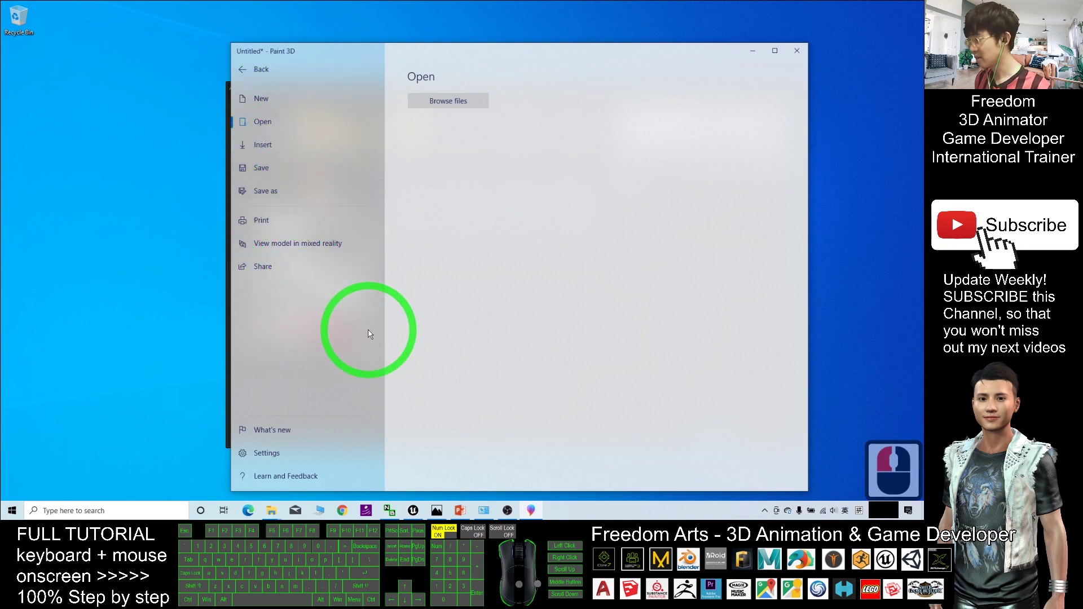
pyautogui.click(282, 192)
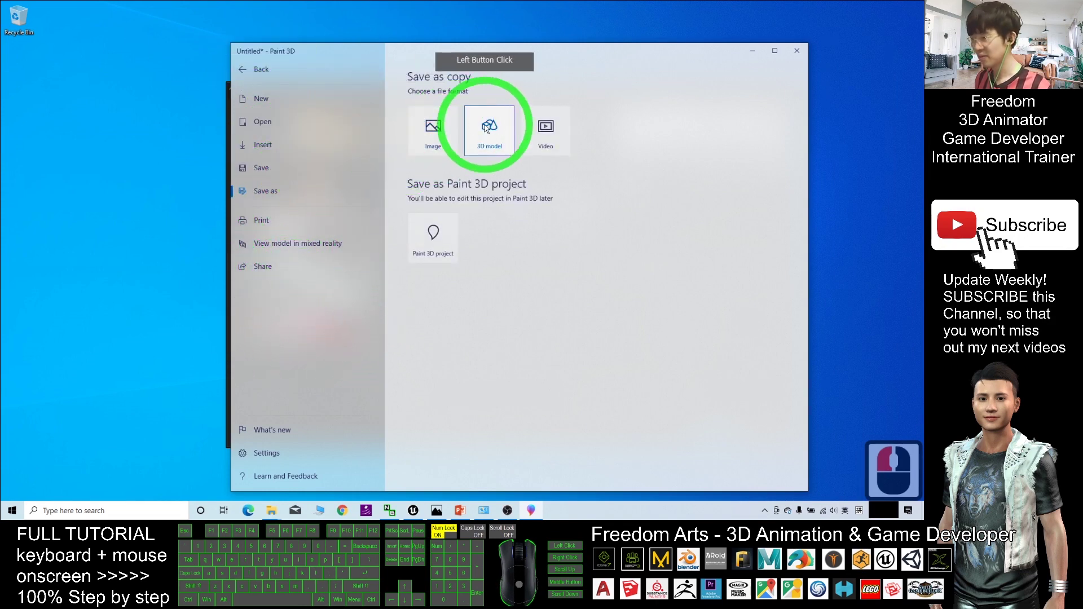
pyautogui.click(487, 127)
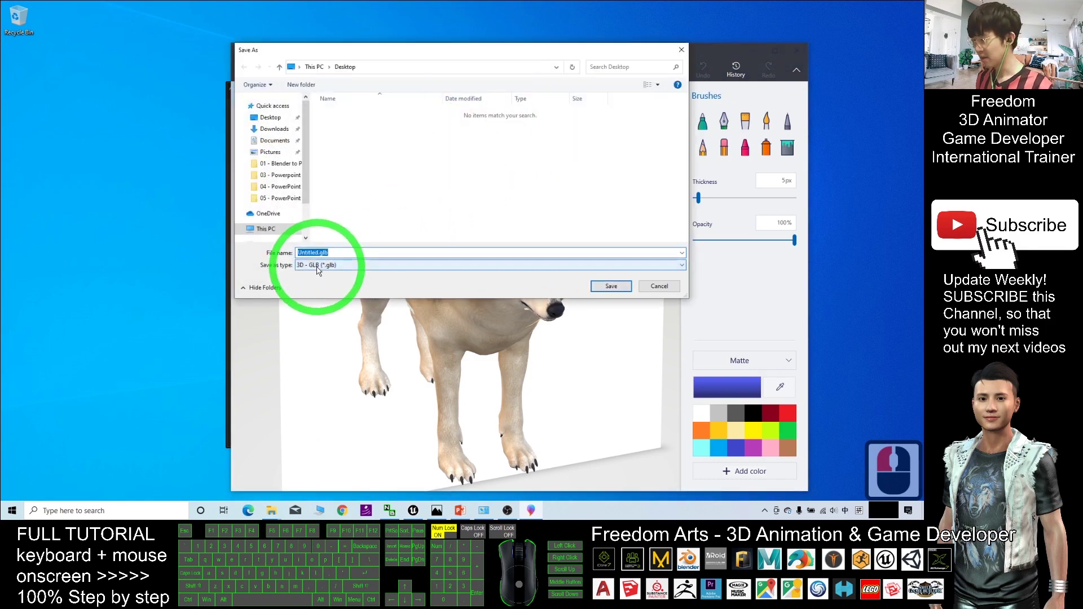
# - Save the wolf to the Desktop as 'wolf' with type 3D - FBX (*.fbx)
pyautogui.click(320, 265)
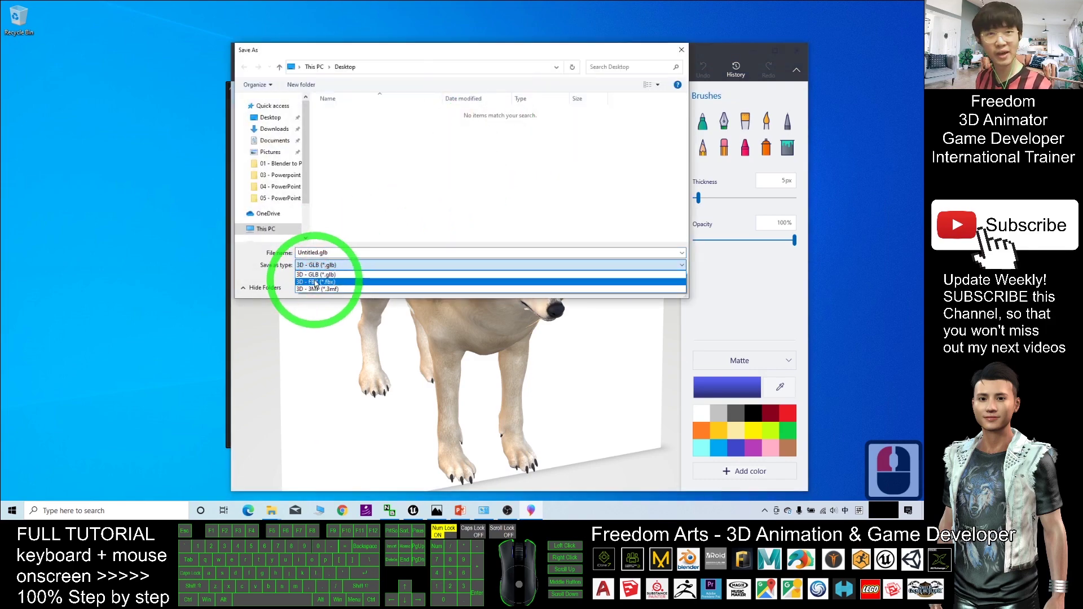
pyautogui.click(315, 281)
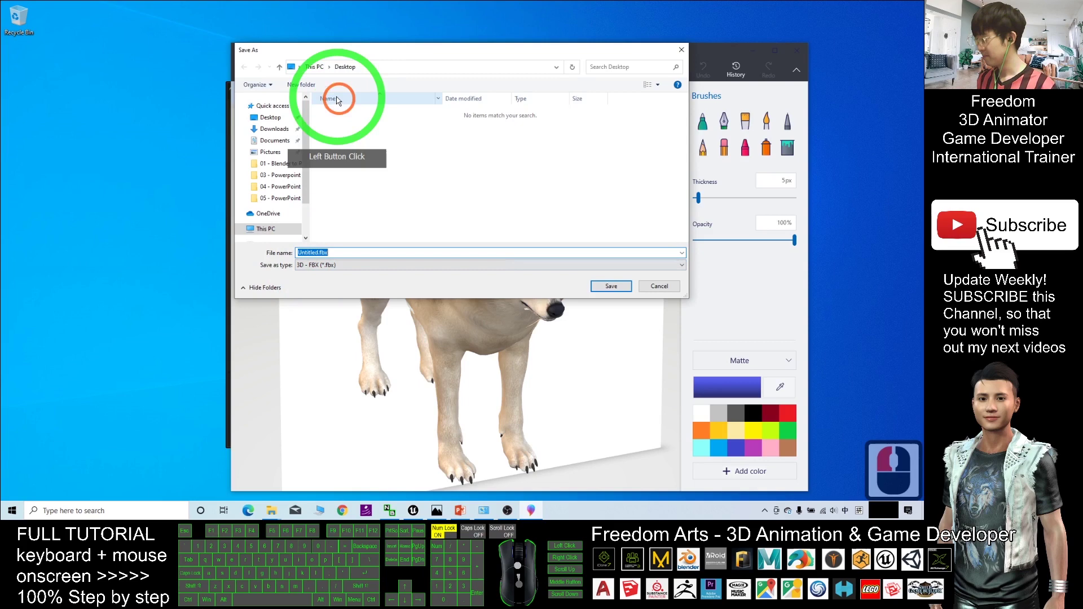
pyautogui.click(272, 119)
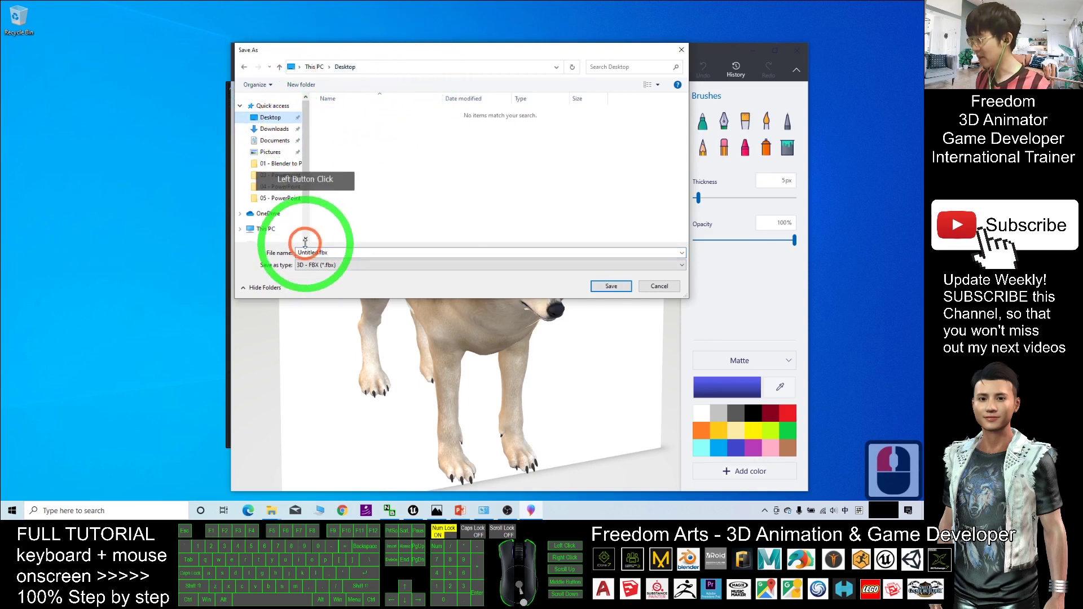
pyautogui.click(395, 251)
pyautogui.write('wolf')
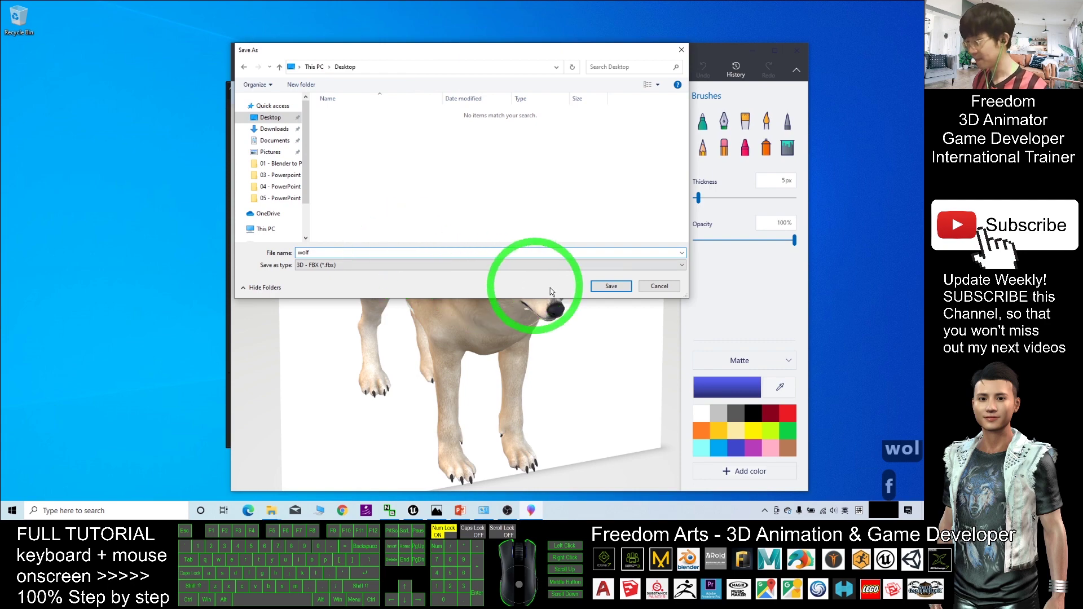
pyautogui.click(609, 286)
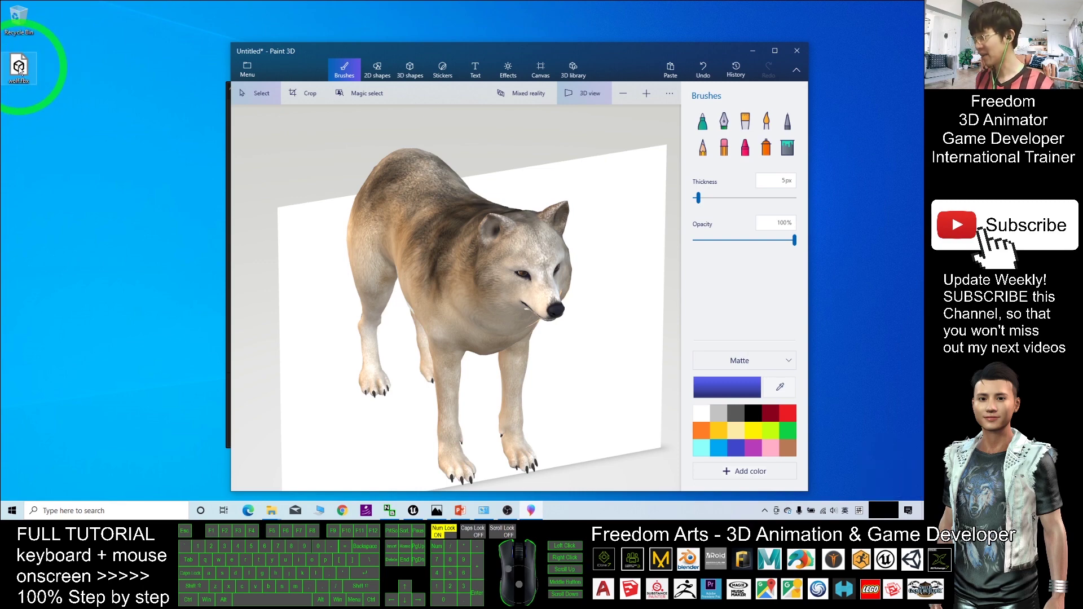
# - Minimize Paint 3D and pick the Third Person template in the Project Browser
pyautogui.click(756, 54)
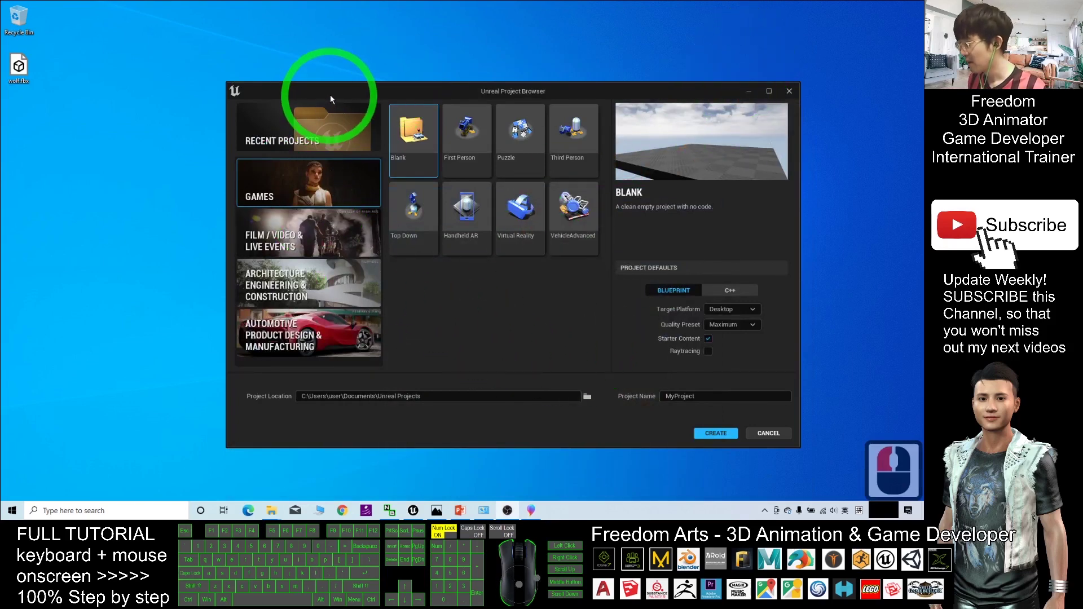
pyautogui.moveTo(327, 93); pyautogui.dragTo(303, 88)
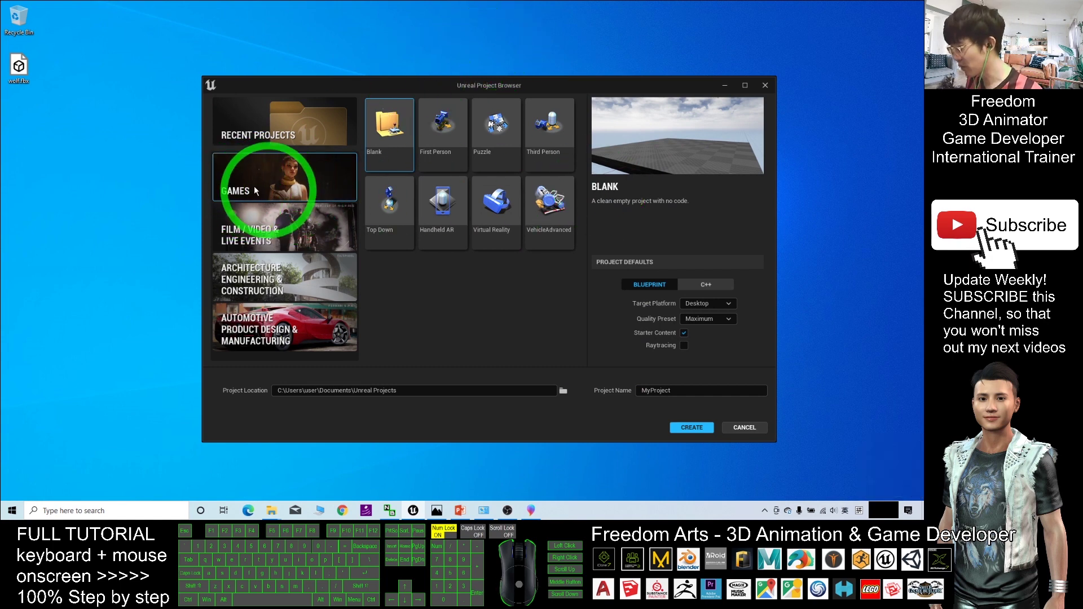
pyautogui.click(548, 127)
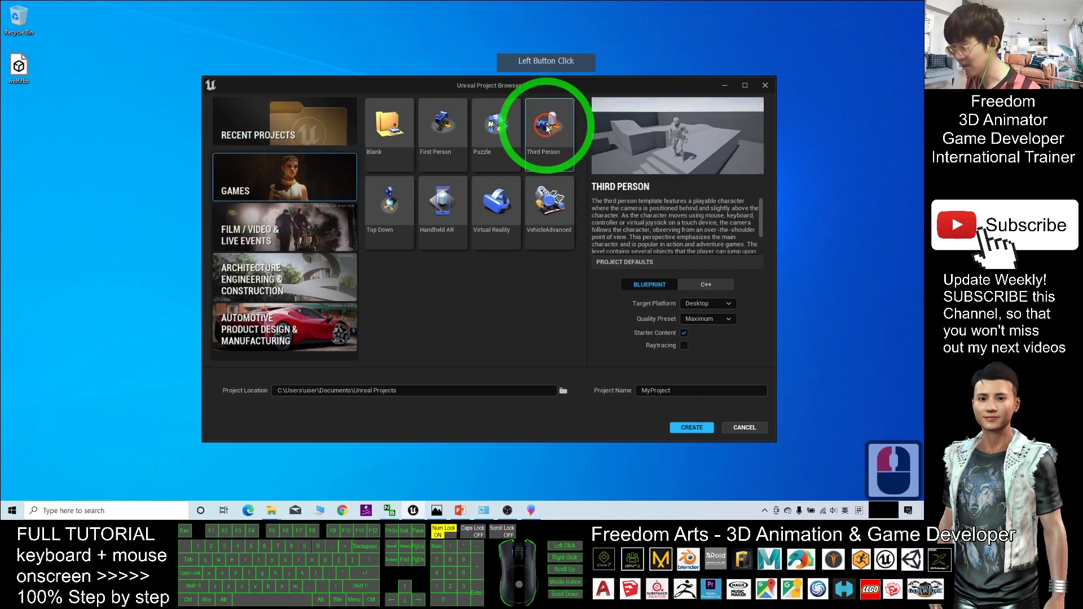
# - Name the project PPTtoUE5Demo01 and create it
pyautogui.click(694, 388)
pyautogui.click(699, 391)
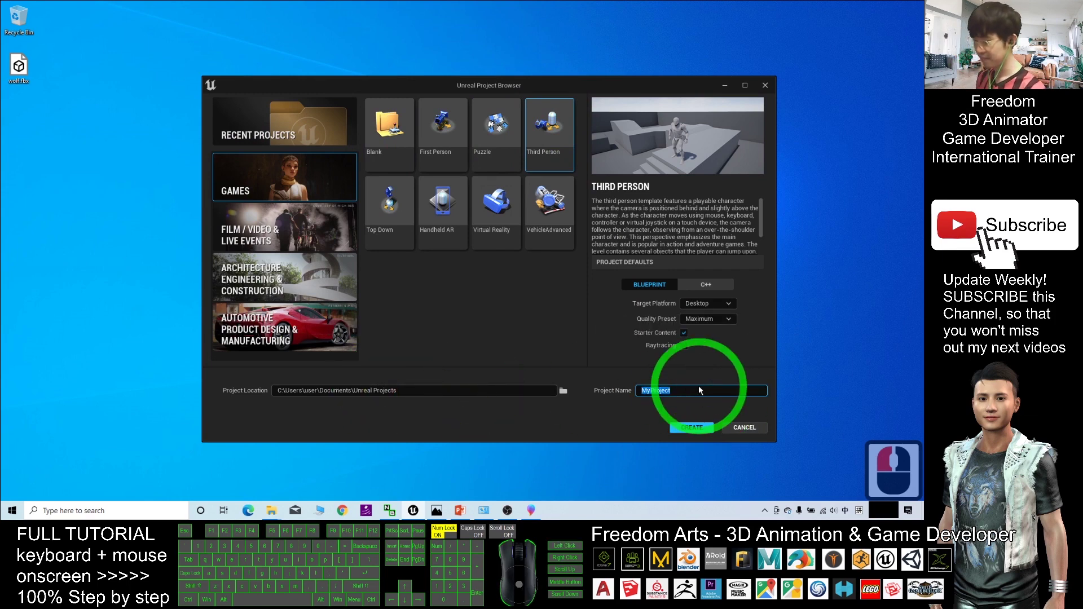
pyautogui.write('PPT')
pyautogui.press('shift')
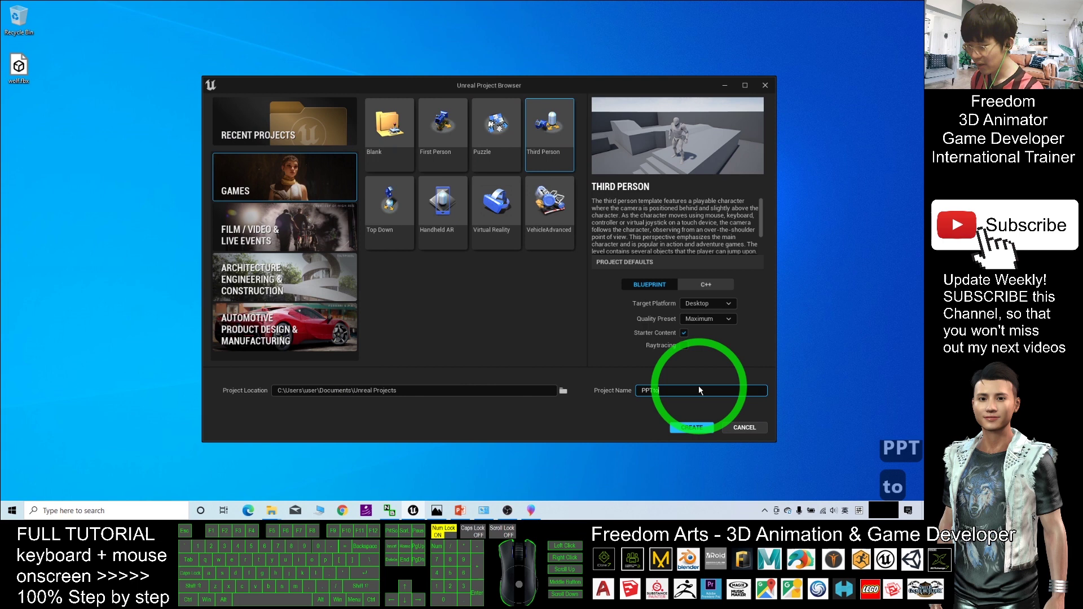
pyautogui.write('UE5')
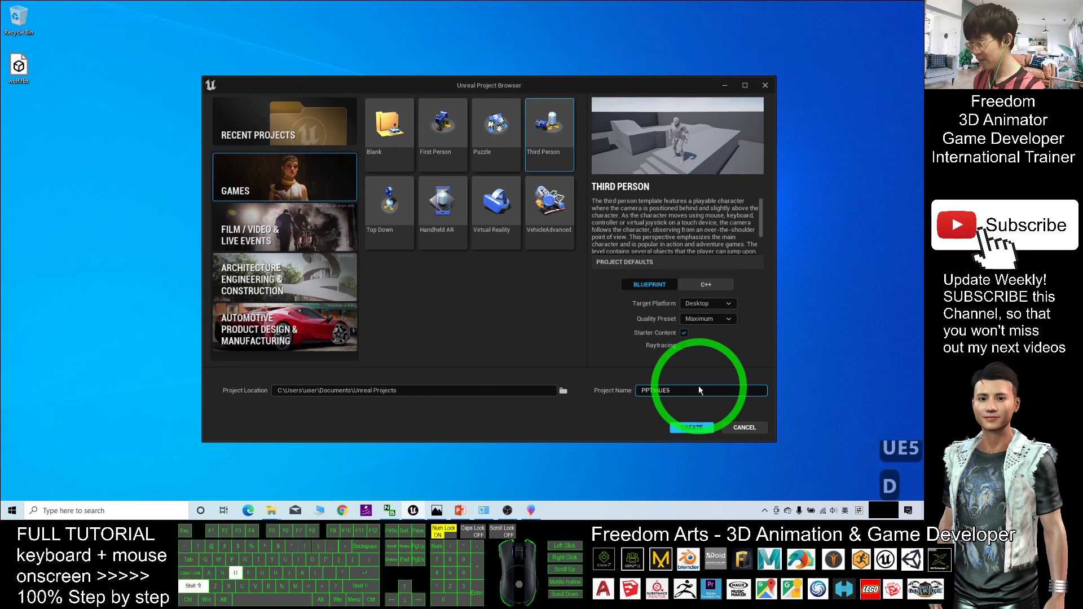
pyautogui.write('Demo01')
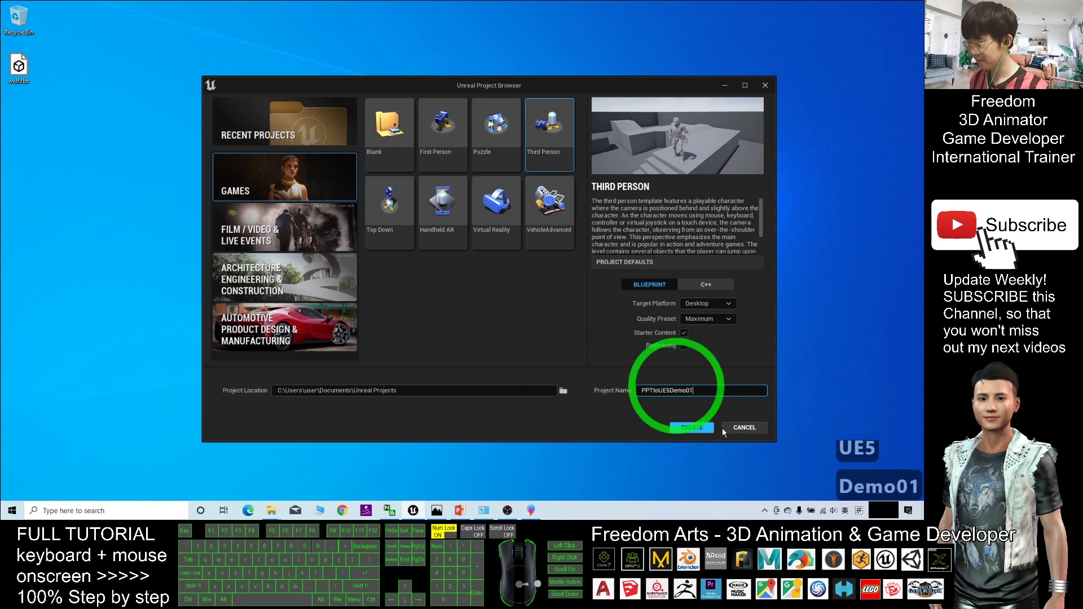
pyautogui.click(698, 429)
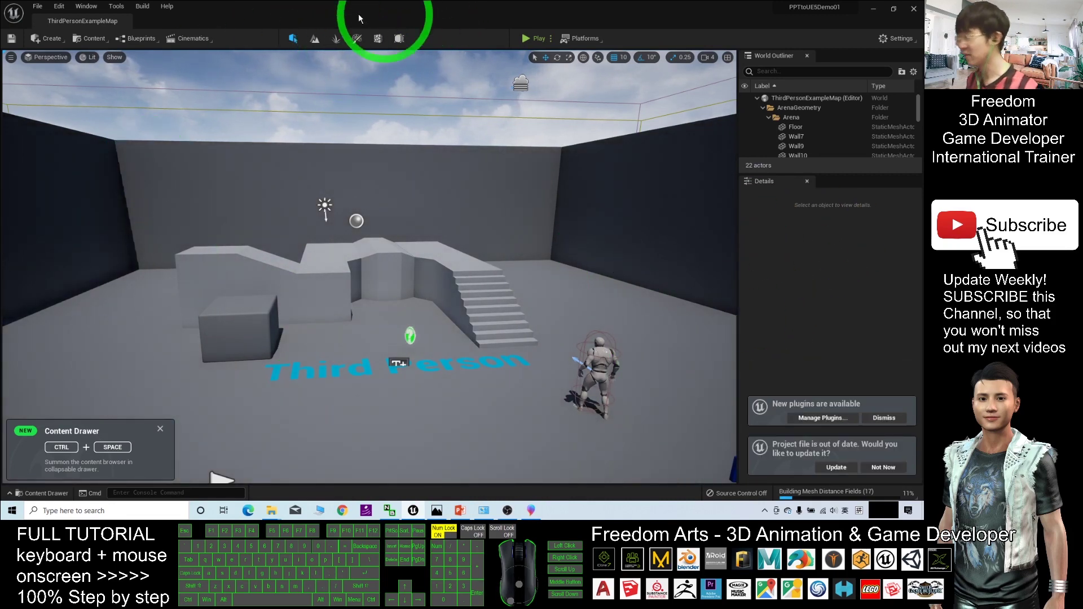
# - Maximize the editor and open Content Browser 1 showing the root Content folder
pyautogui.click(117, 7)
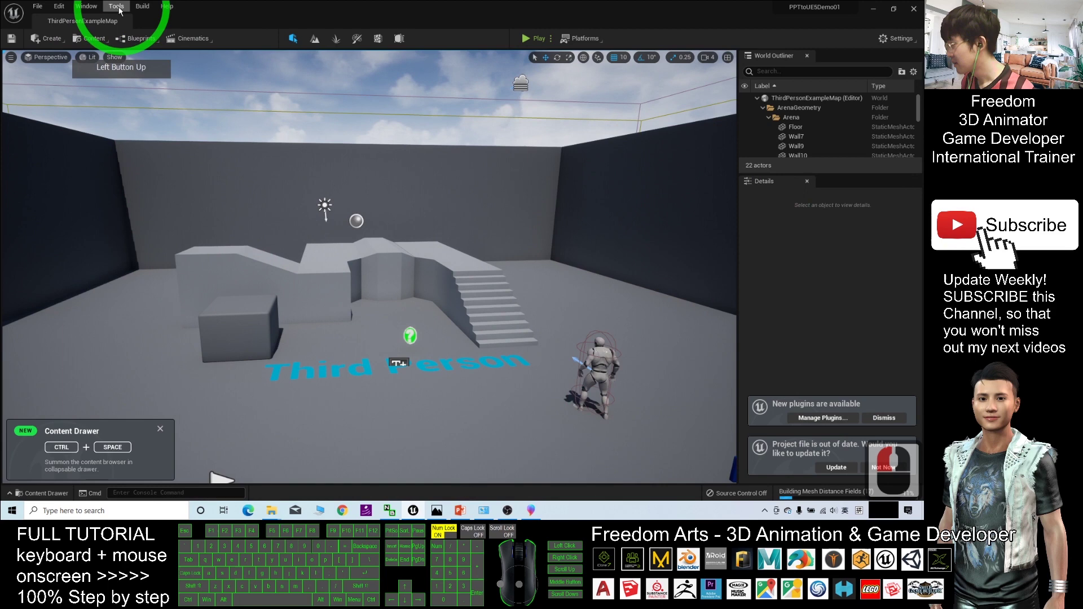
pyautogui.click(36, 6)
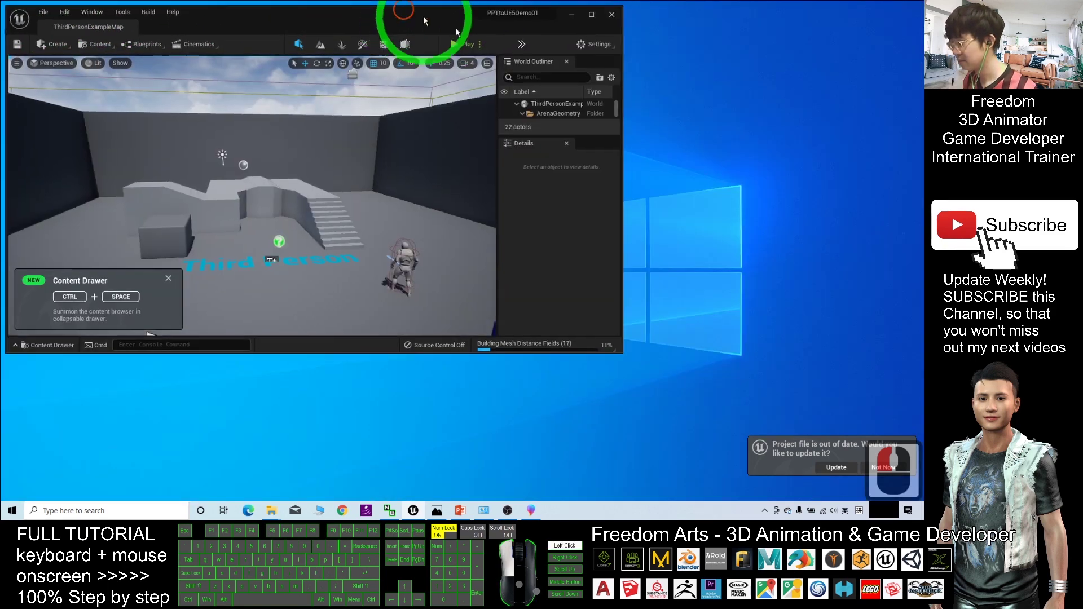
pyautogui.doubleClick(423, 16)
pyautogui.click(83, 11)
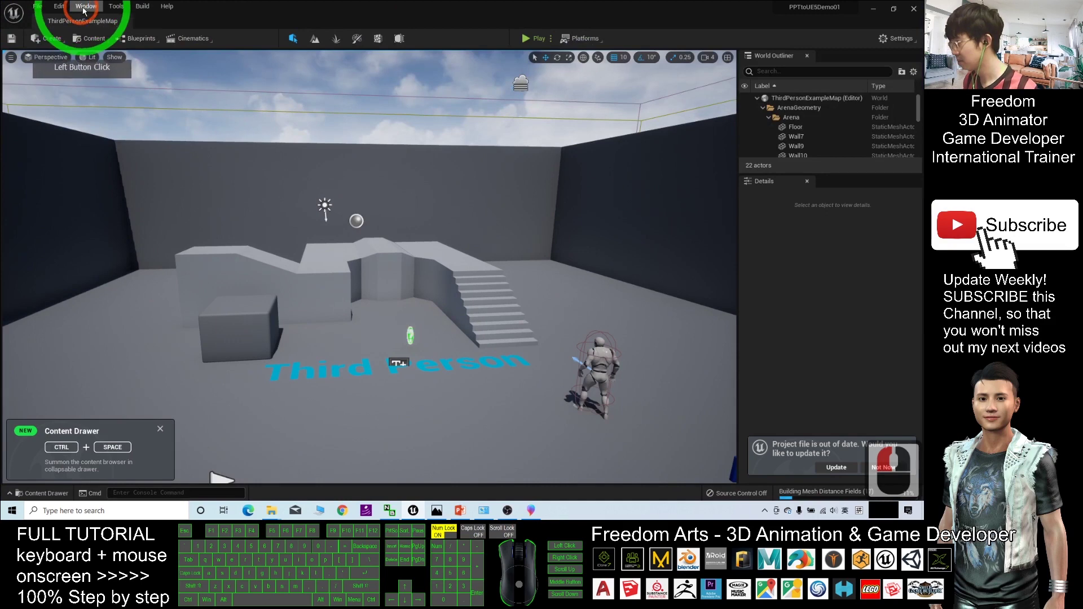
pyautogui.click(85, 9)
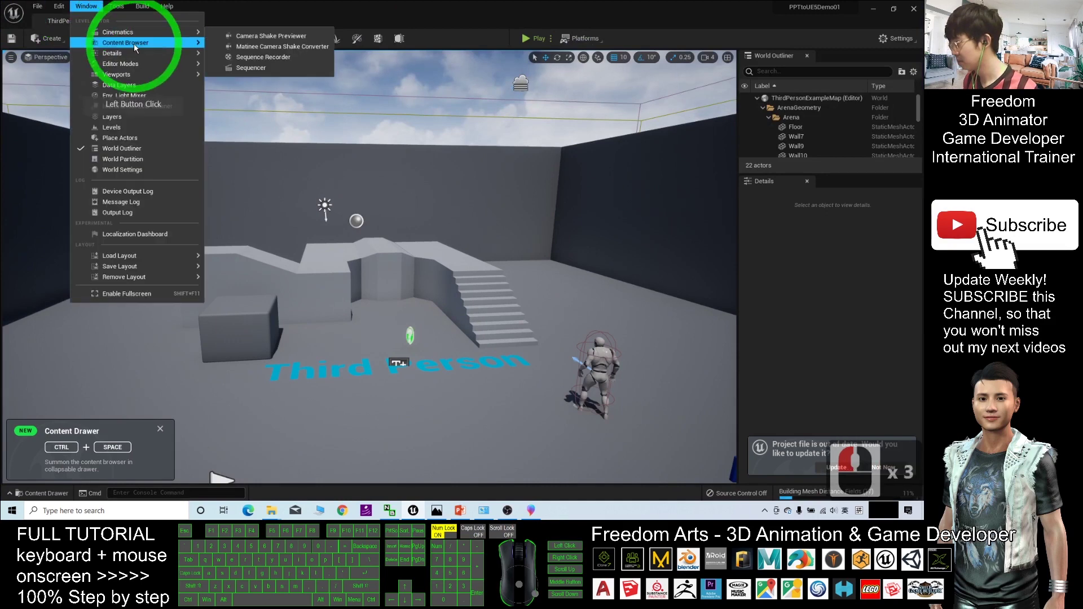
pyautogui.click(233, 44)
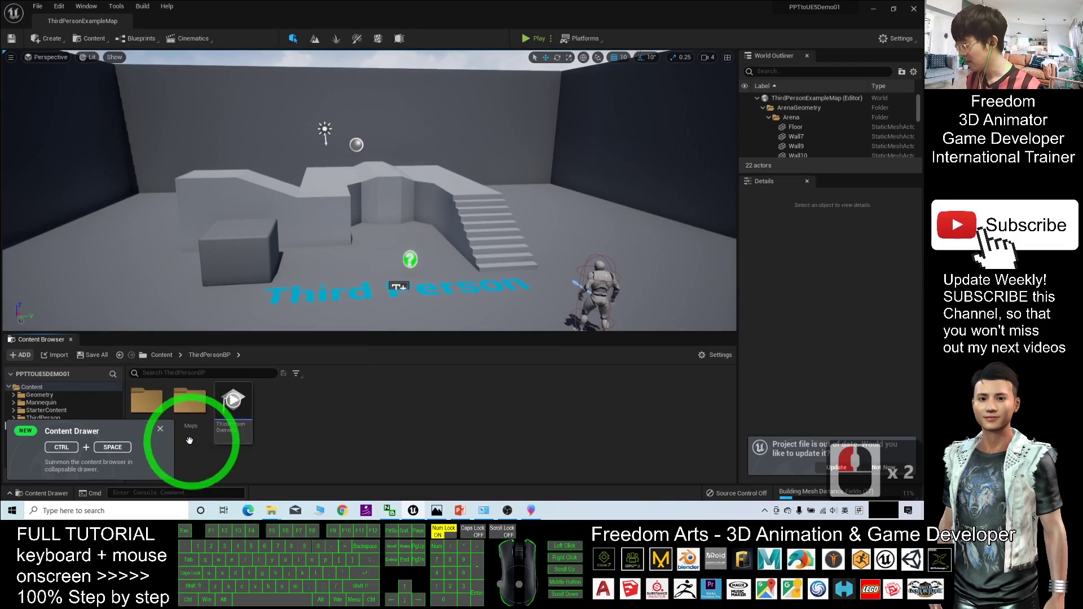
pyautogui.click(161, 432)
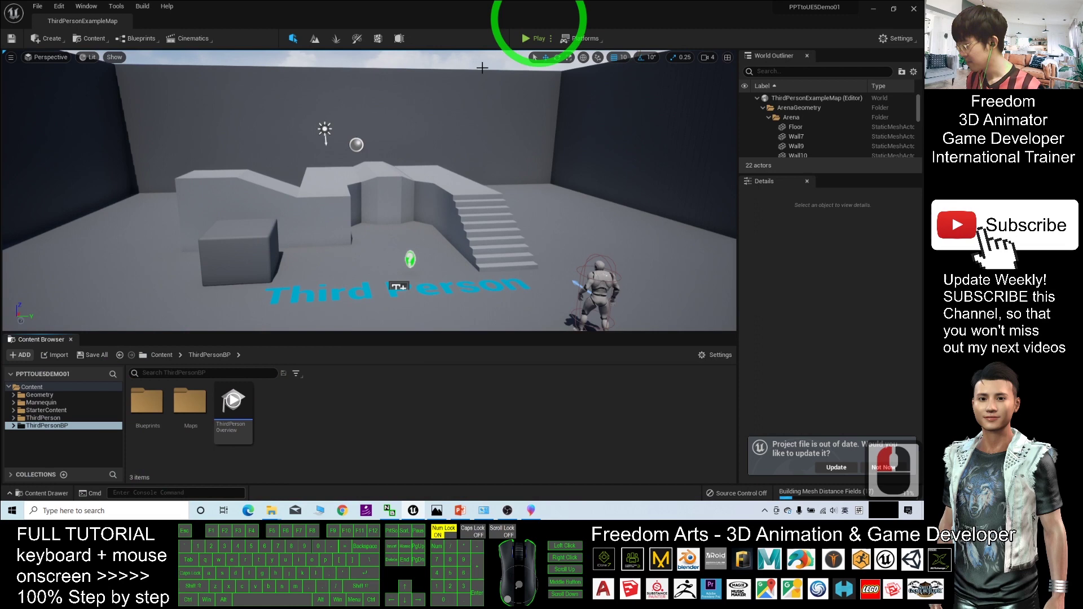
pyautogui.click(161, 354)
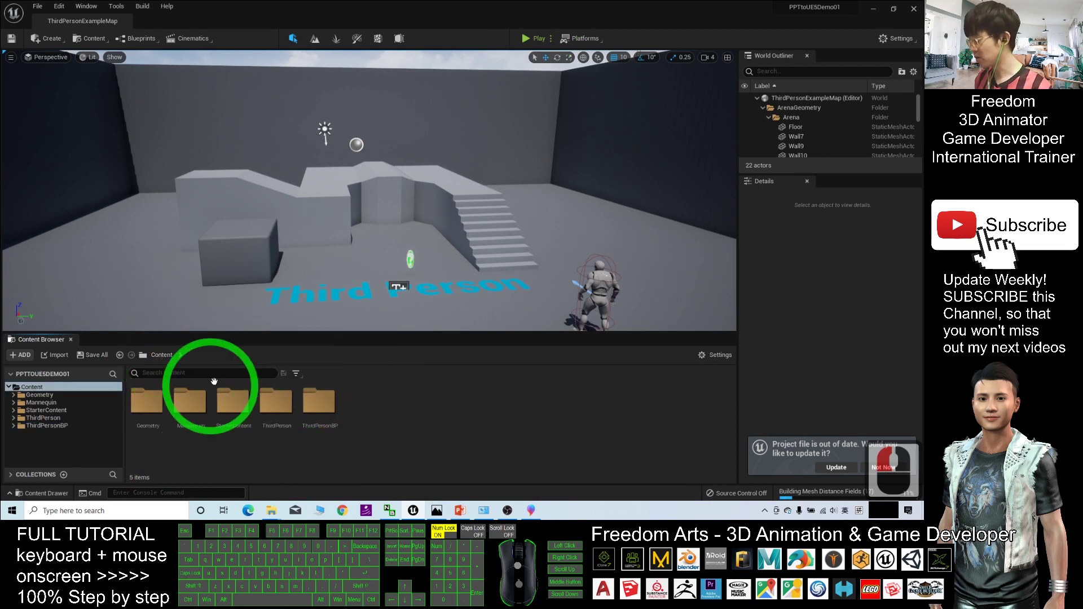
# - Open the Place Actors panel from the Window menu
pyautogui.click(159, 174)
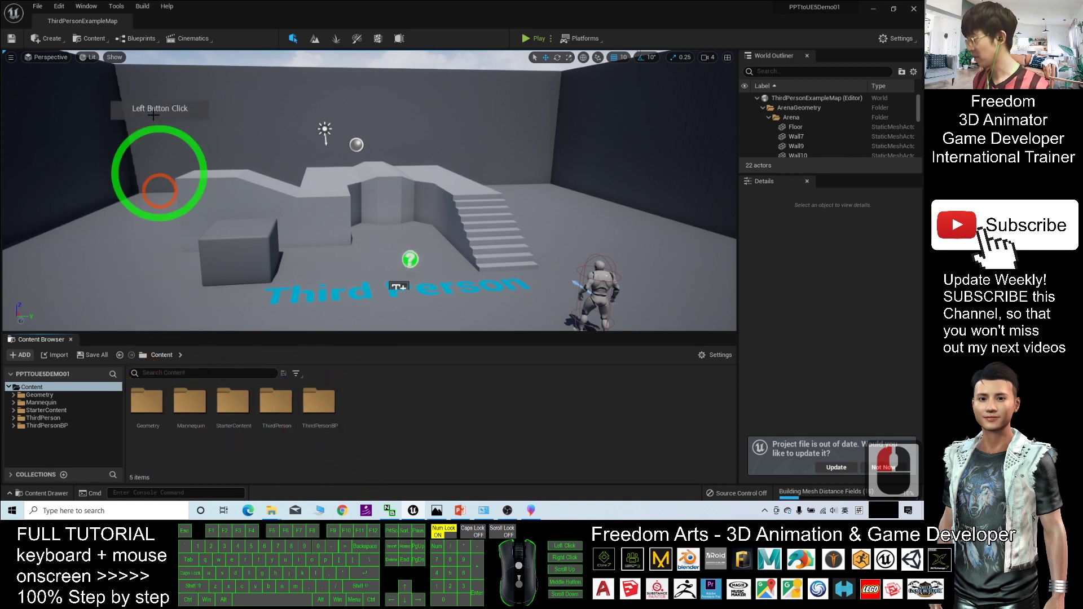
pyautogui.click(118, 5)
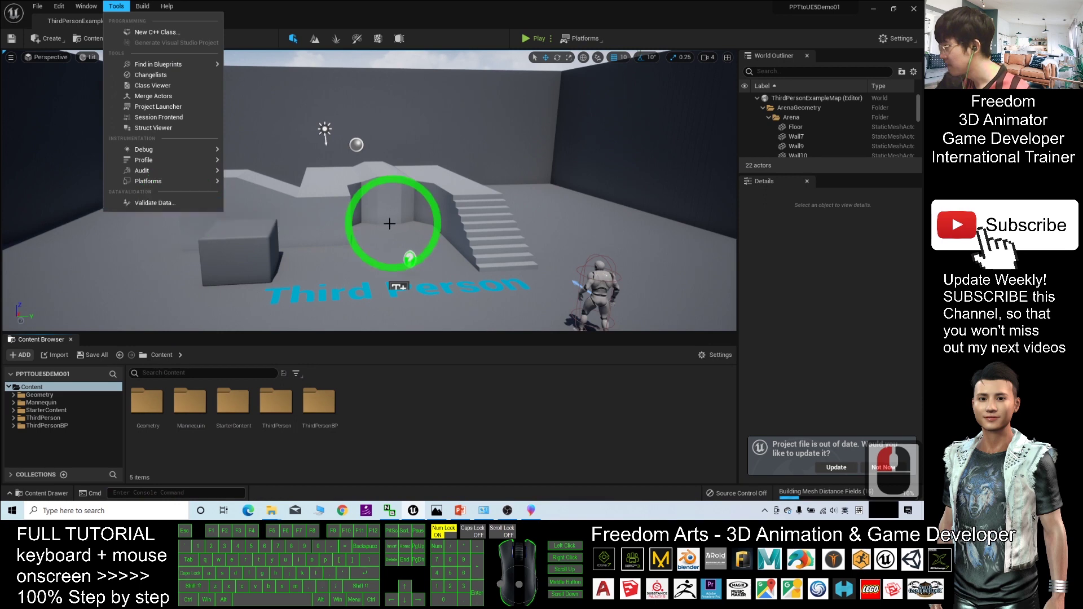
pyautogui.click(85, 7)
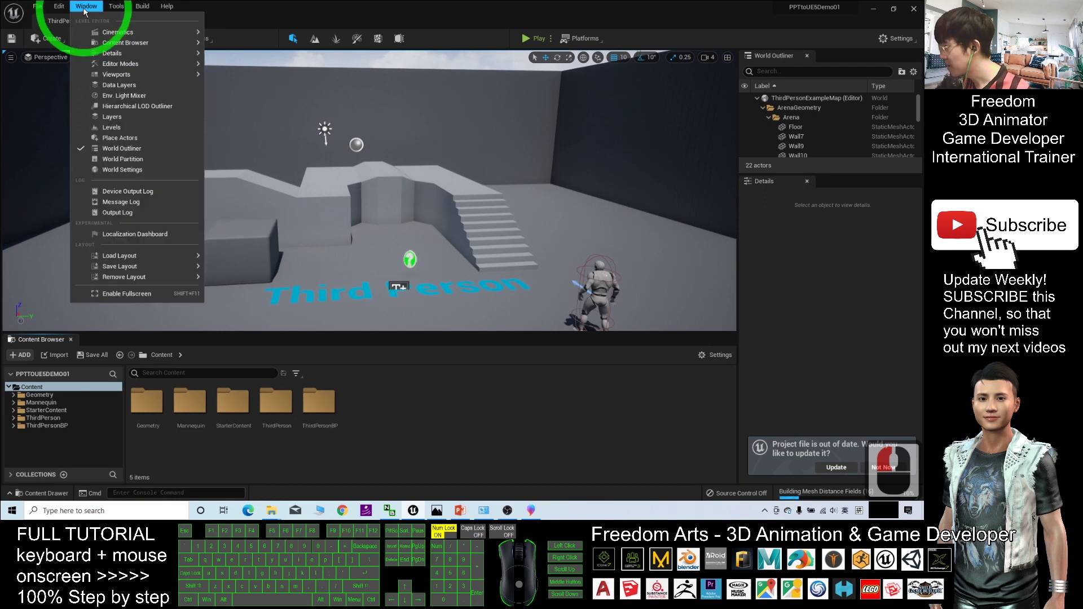
pyautogui.click(90, 34)
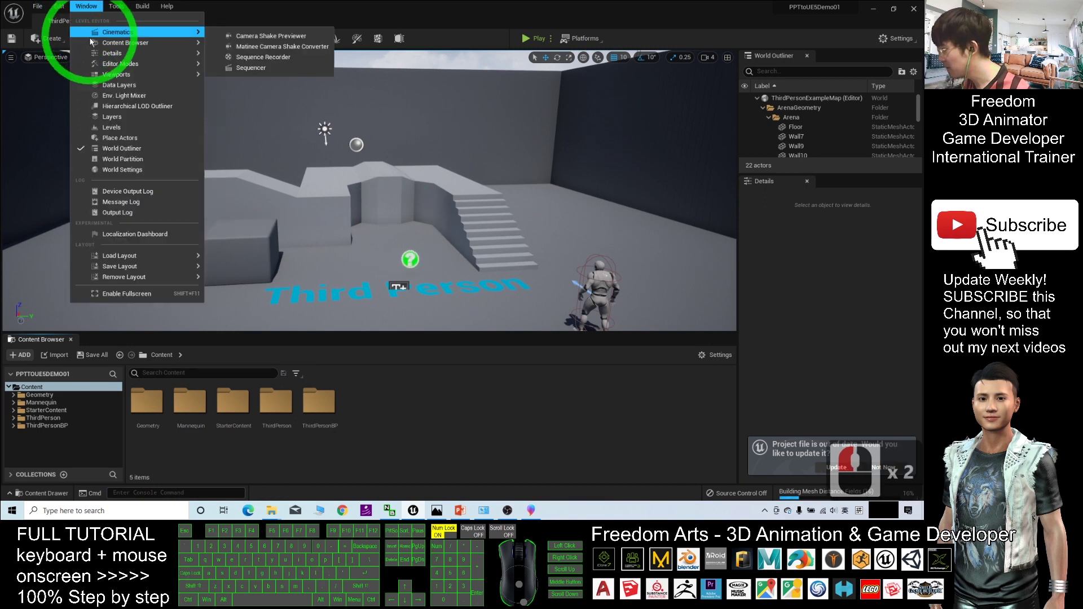
pyautogui.moveTo(120, 265)
pyautogui.click(120, 137)
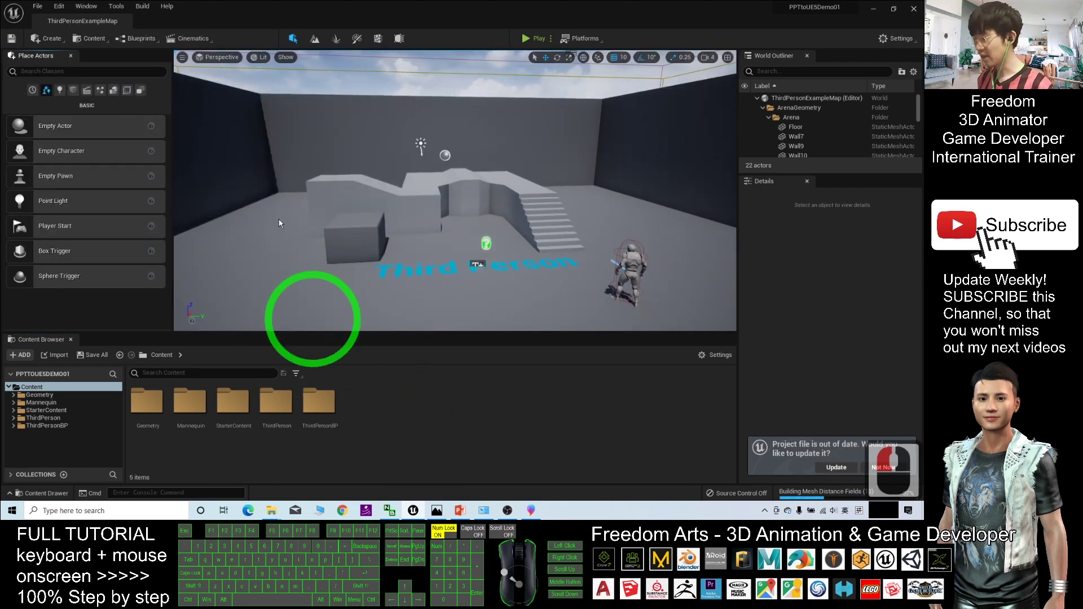
# - Create and open a PowerPointModels folder under Content, then restore the editor window
pyautogui.moveTo(463, 7); pyautogui.dragTo(581, 5)
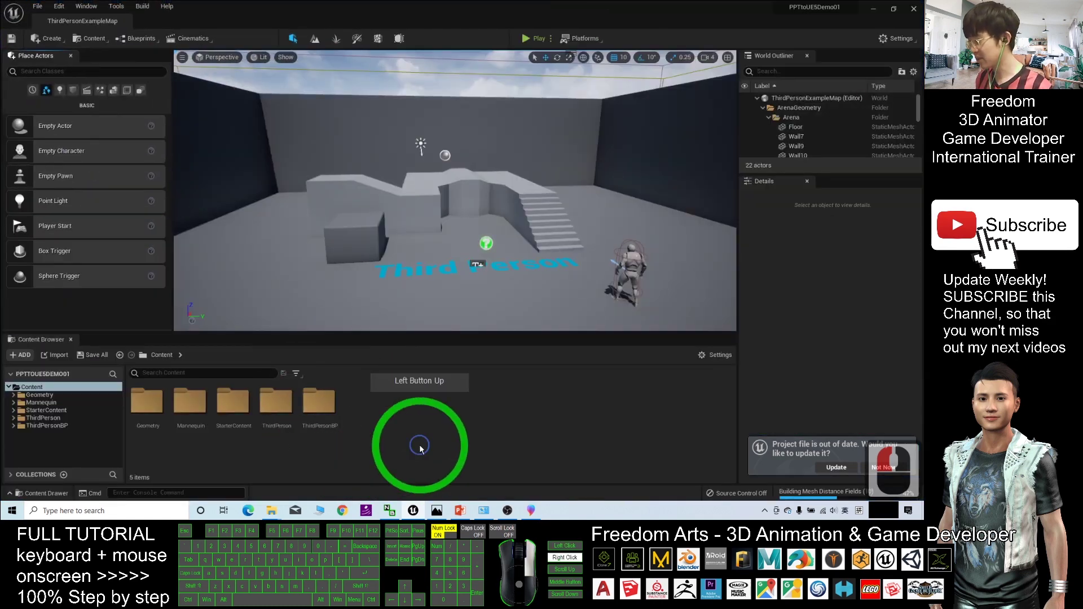
pyautogui.rightClick(420, 450)
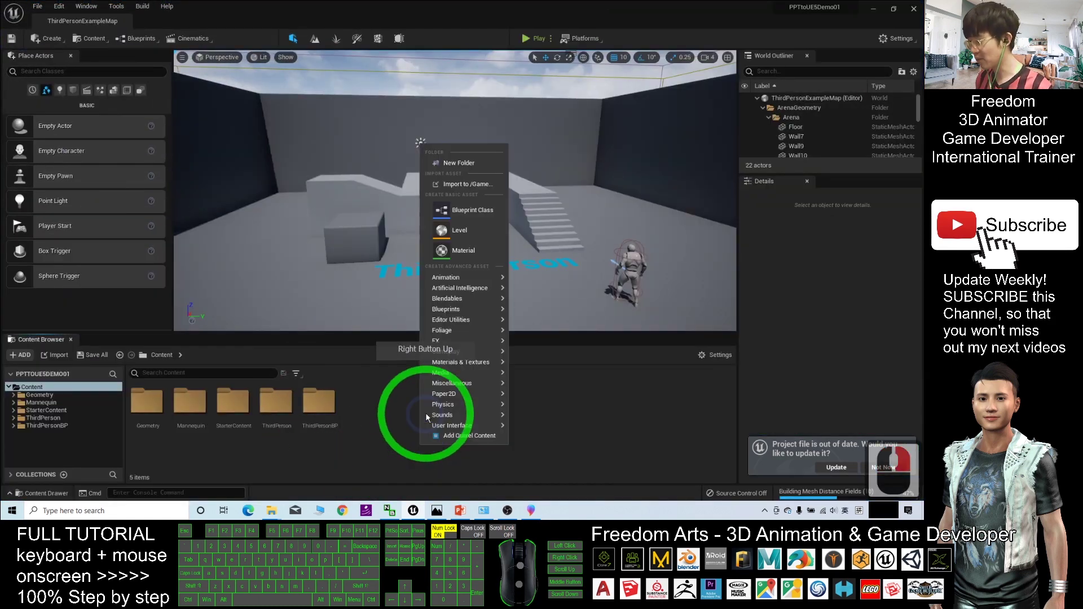
pyautogui.click(459, 162)
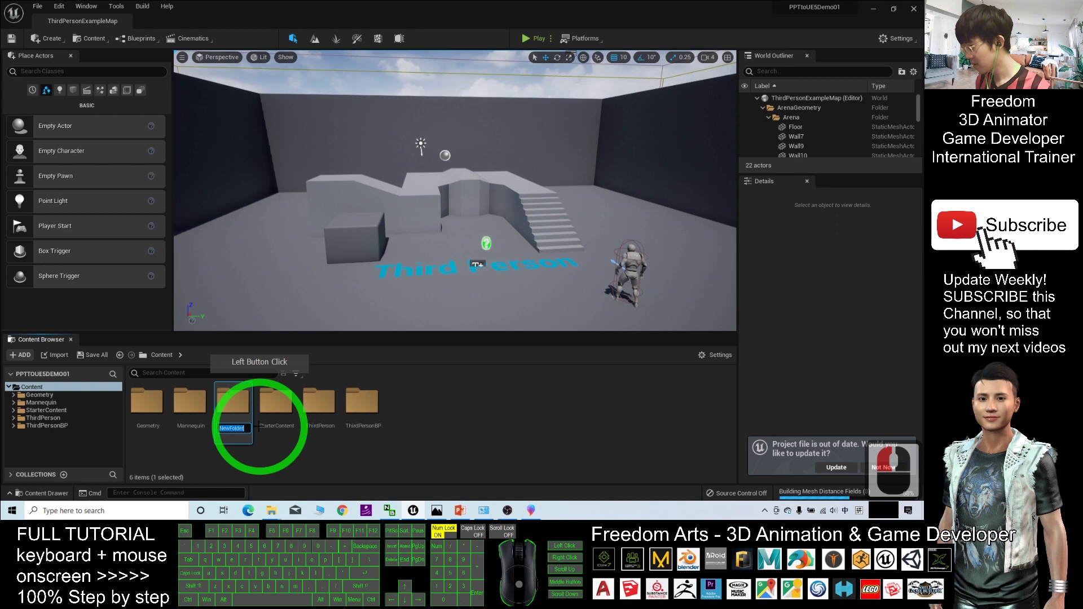
pyautogui.write('Power')
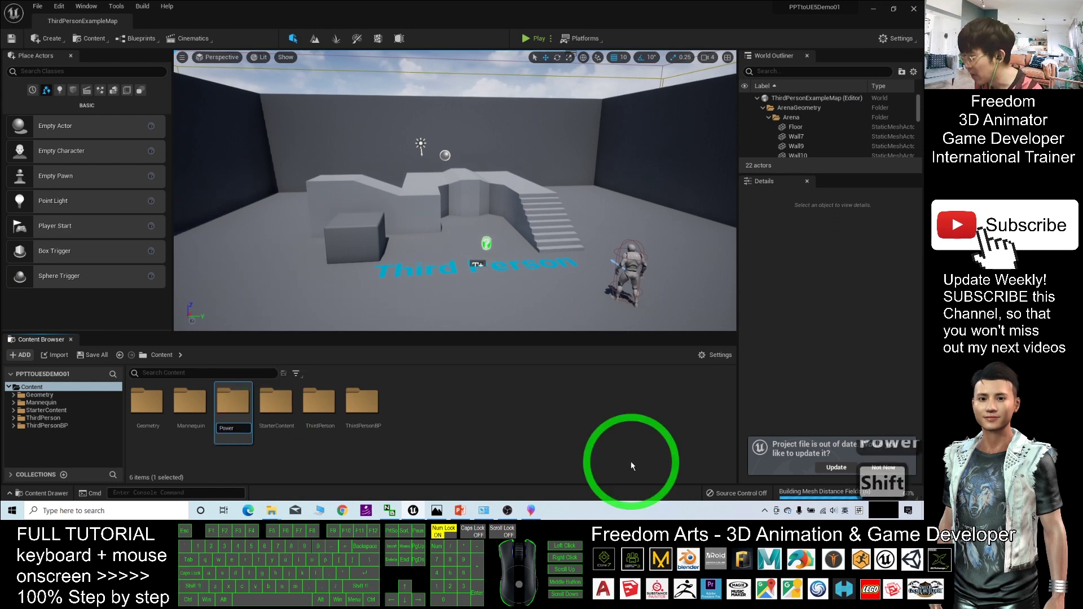
pyautogui.write('ointModels')
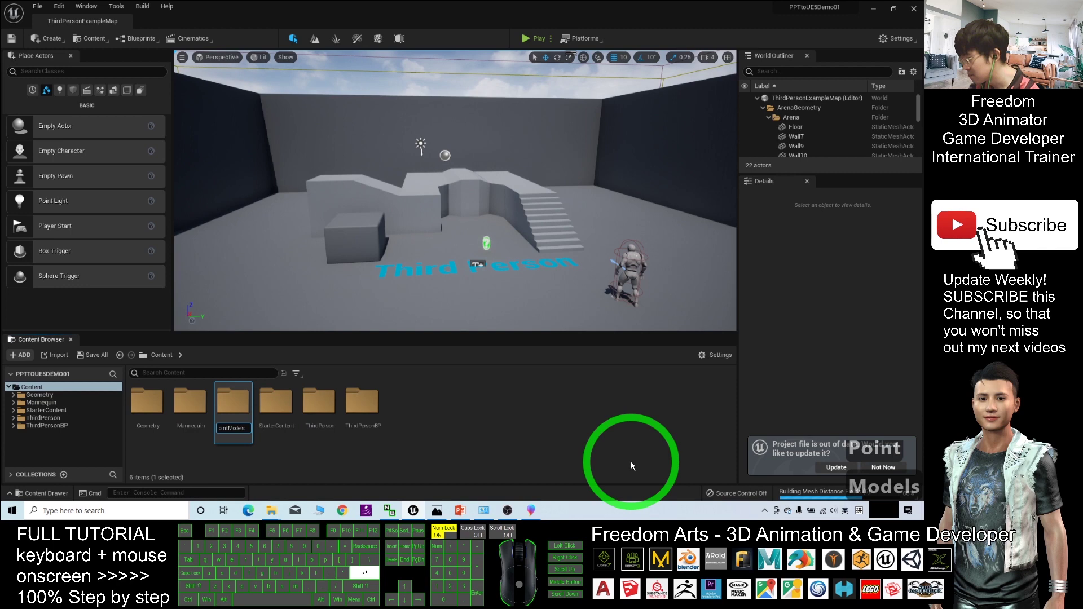
pyautogui.press('Return')
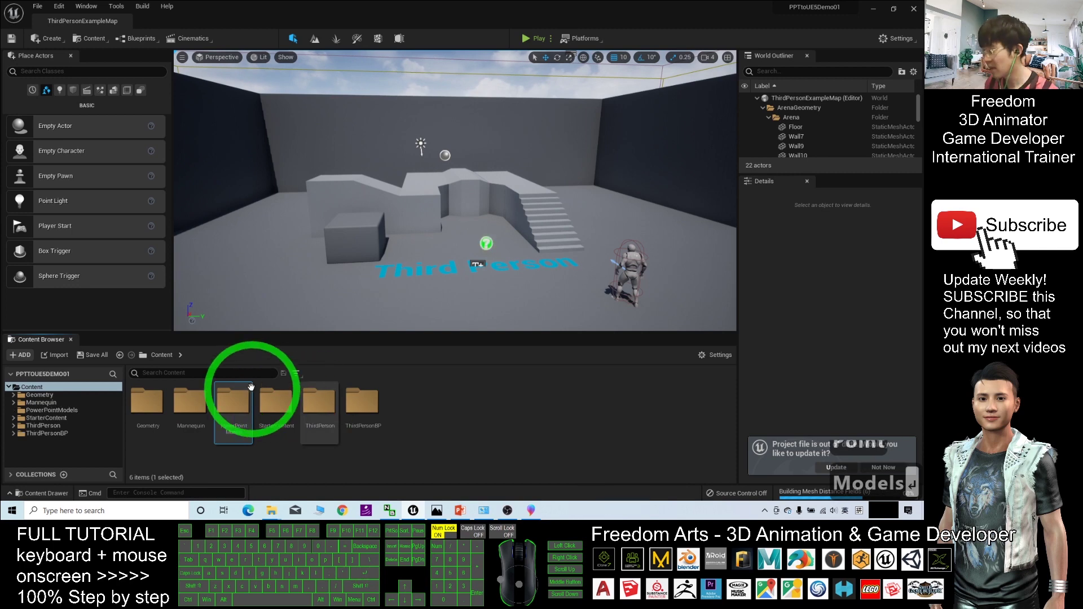
pyautogui.doubleClick(237, 405)
pyautogui.doubleClick(462, 7)
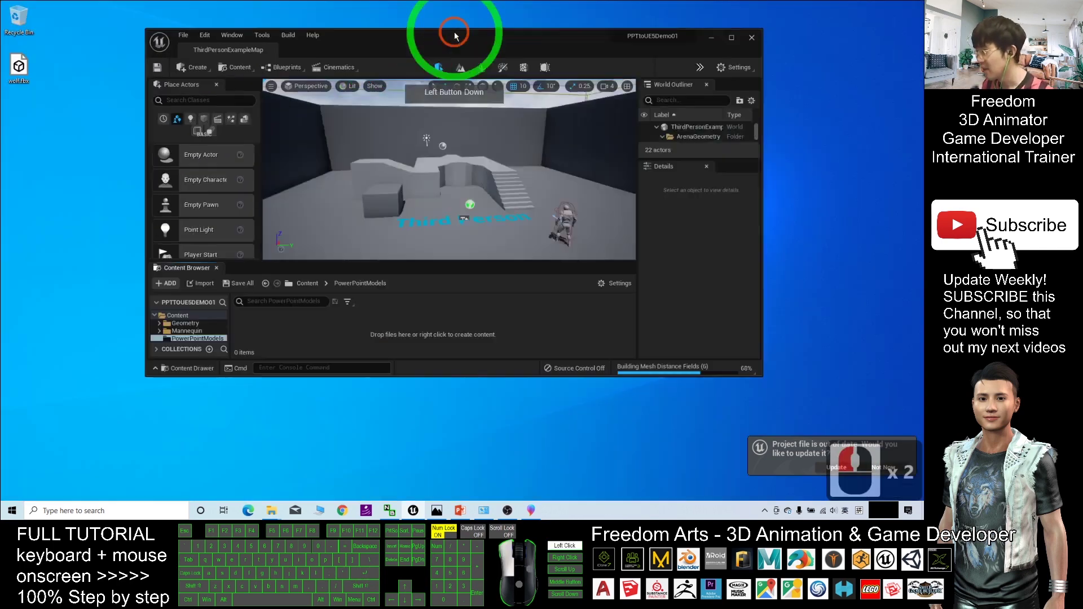
# - Import wolf.fbx from the desktop into PowerPointModels with Import All, then maximize the editor
pyautogui.moveTo(535, 379); pyautogui.dragTo(509, 473)
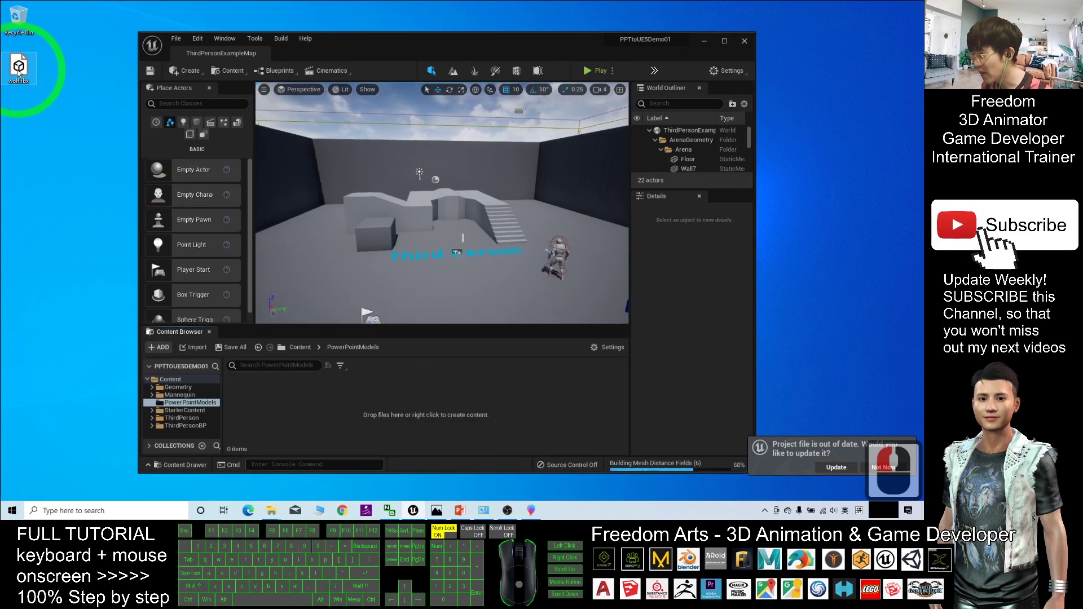
pyautogui.moveTo(19, 69); pyautogui.dragTo(290, 412)
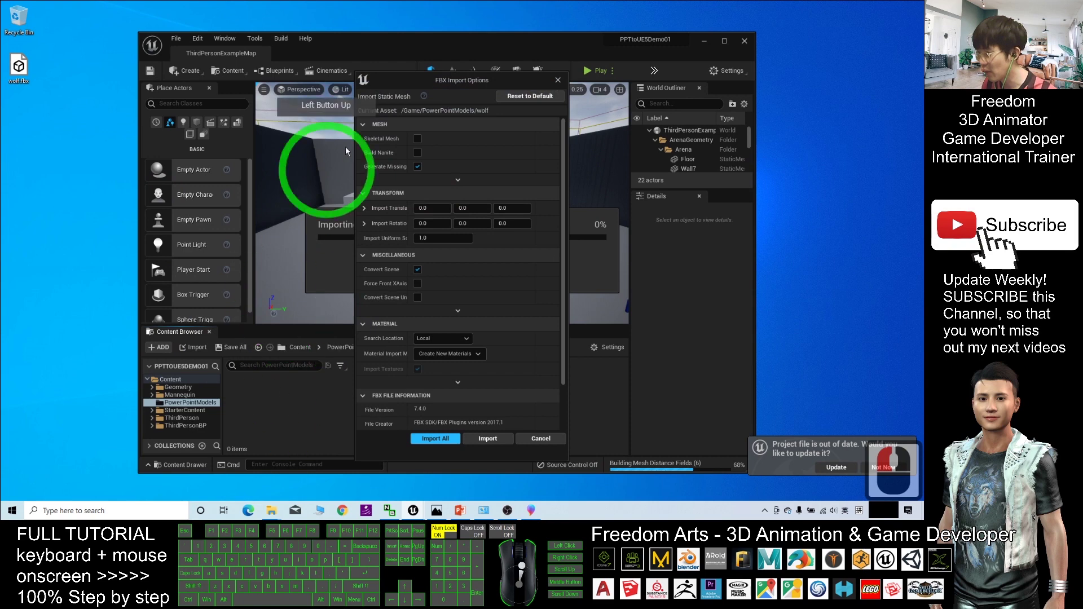
pyautogui.click(435, 438)
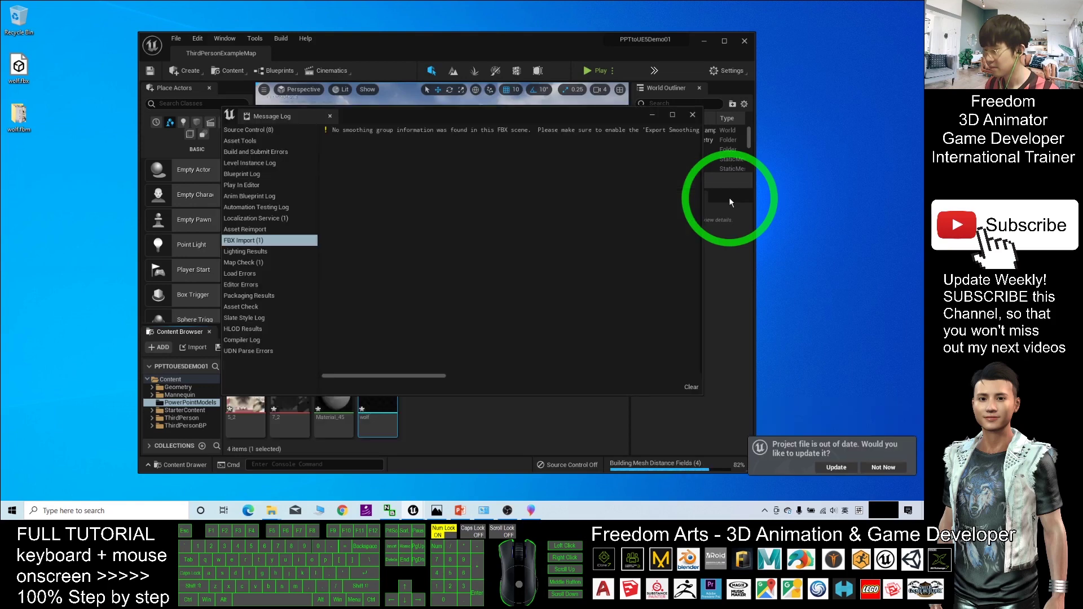
pyautogui.click(834, 468)
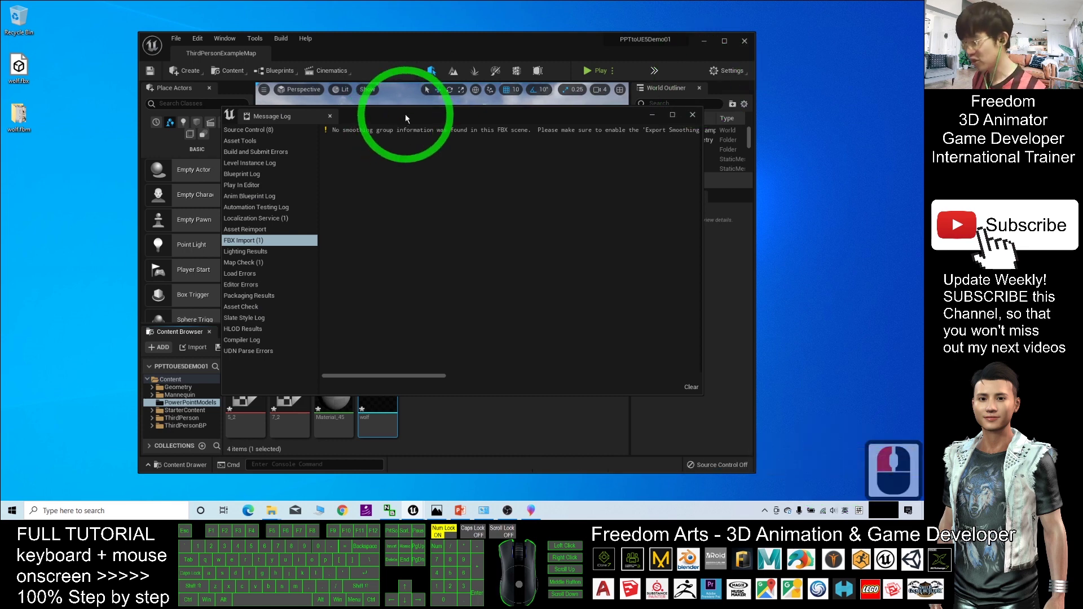
pyautogui.moveTo(405, 114); pyautogui.dragTo(253, 135)
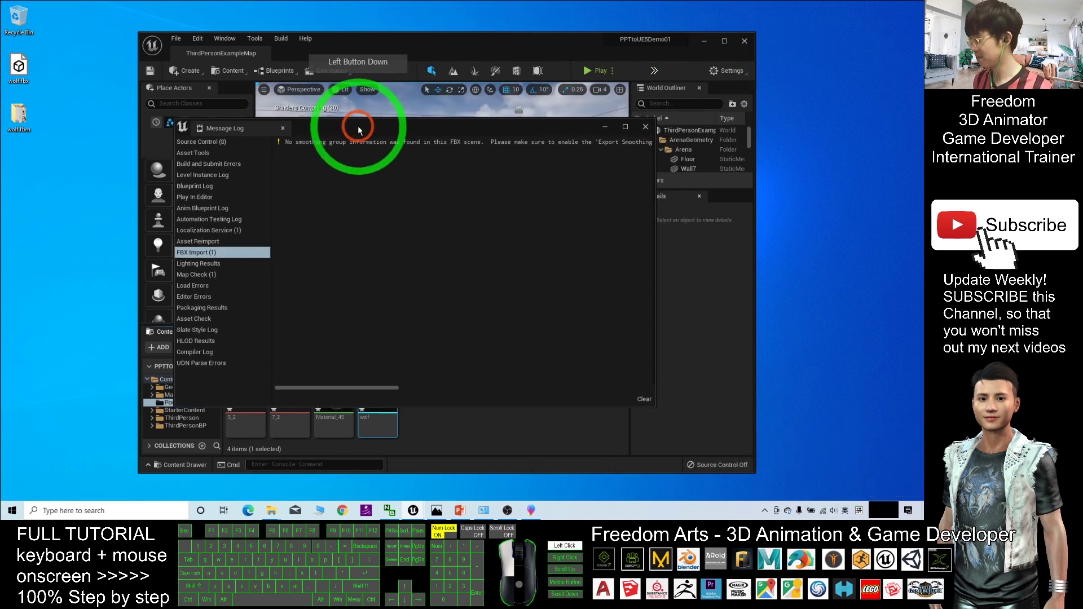
pyautogui.click(654, 128)
pyautogui.click(723, 40)
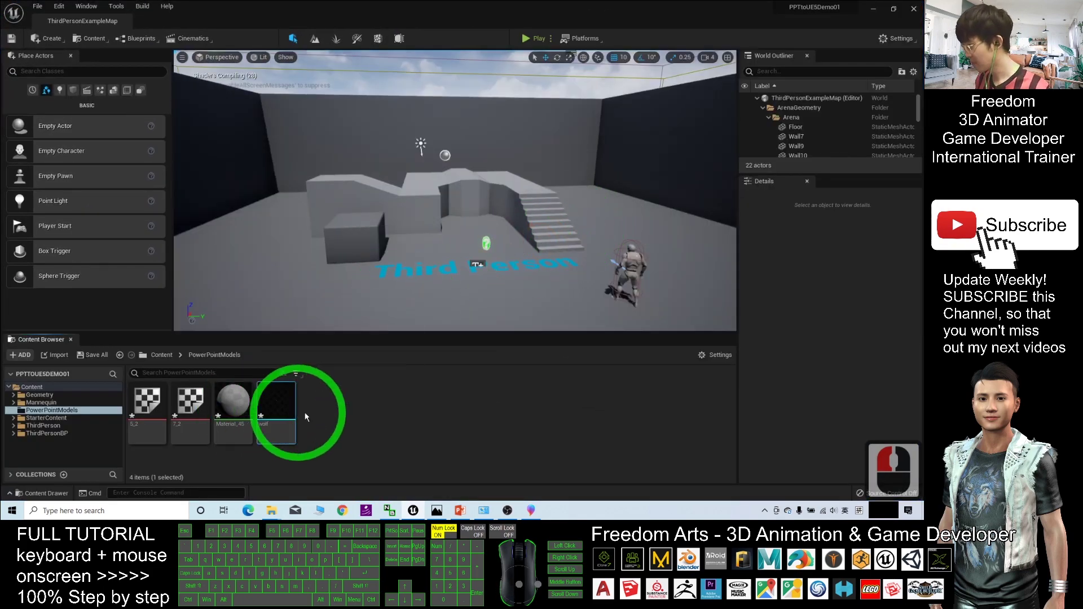
# - Open the wolf static mesh in the Static Mesh Editor and maximize that window
pyautogui.doubleClick(272, 400)
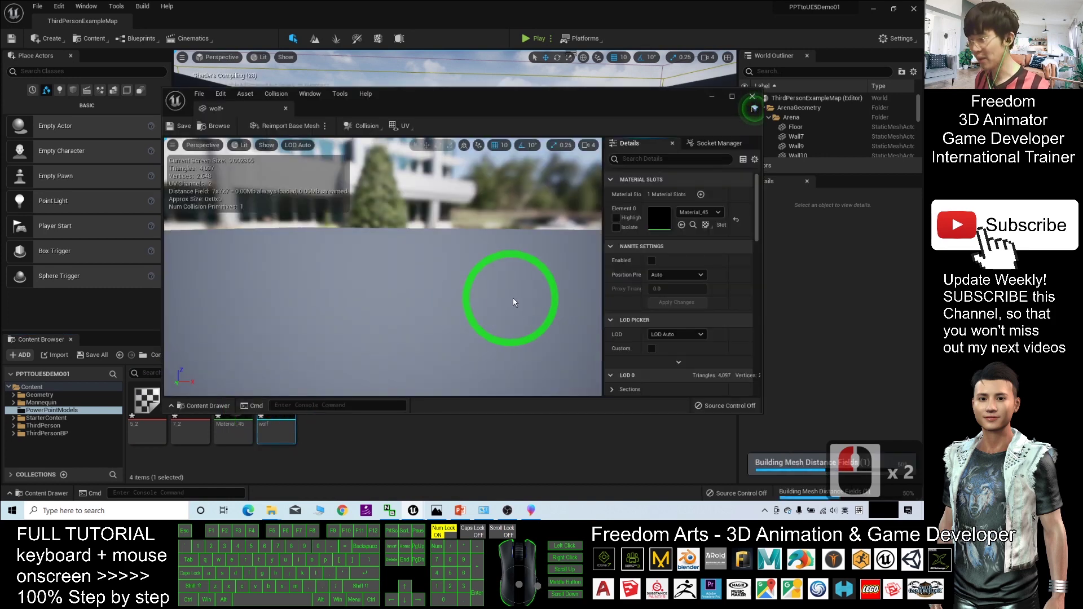
pyautogui.moveTo(513, 303); pyautogui.dragTo(446, 312)
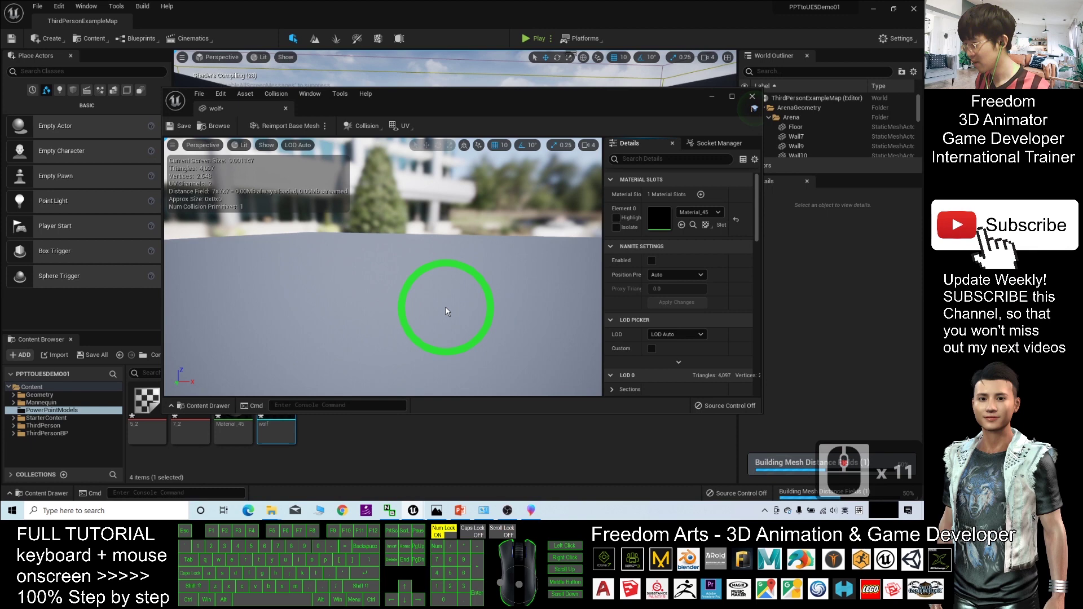
pyautogui.click(753, 98)
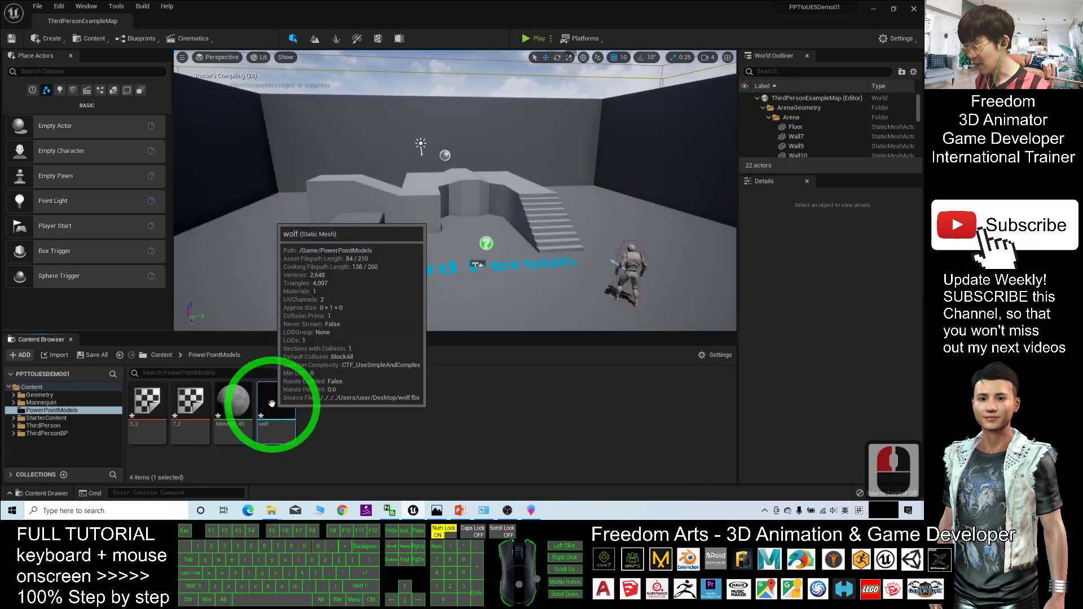
pyautogui.click(283, 409)
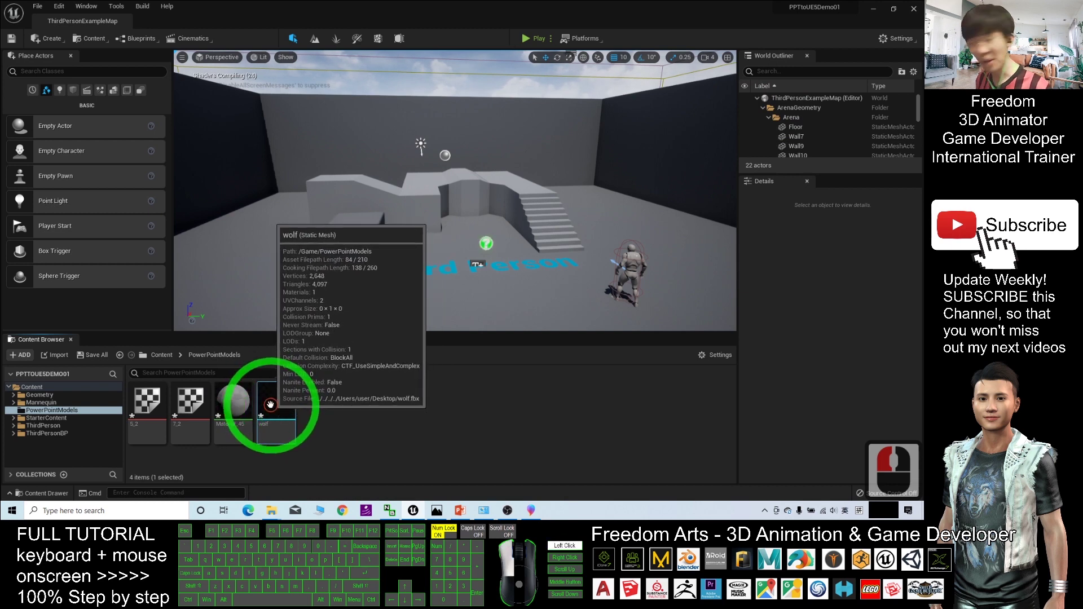
pyautogui.doubleClick(271, 409)
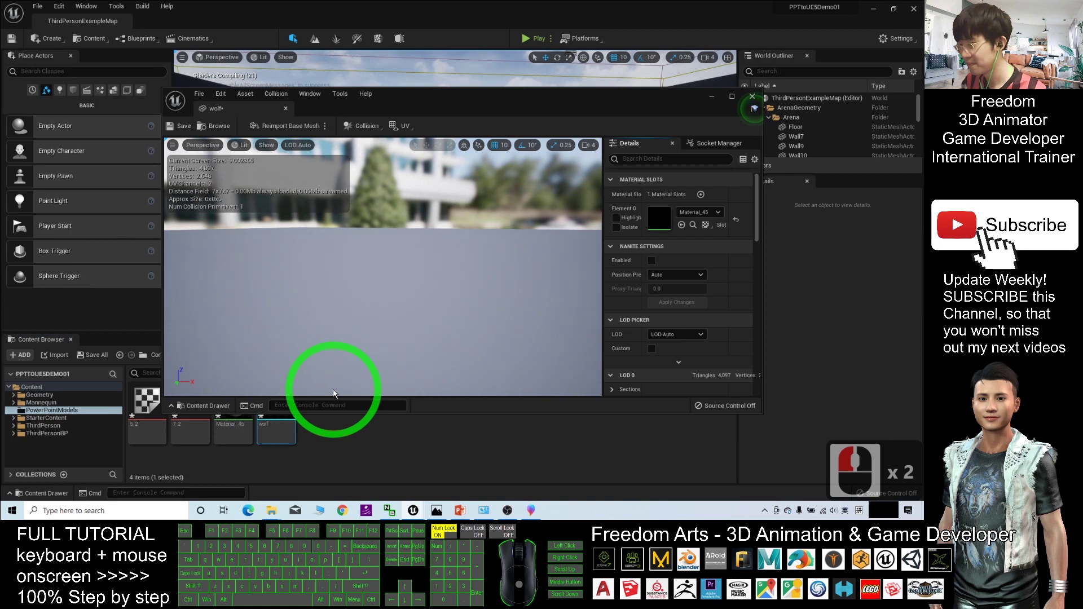
pyautogui.click(731, 96)
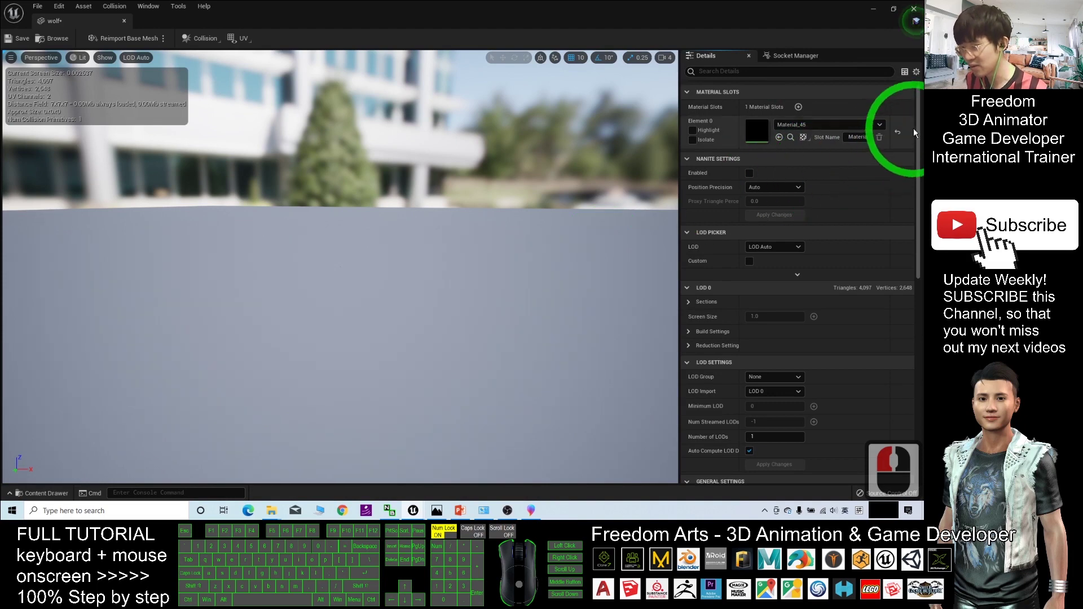
pyautogui.moveTo(917, 131); pyautogui.dragTo(918, 292)
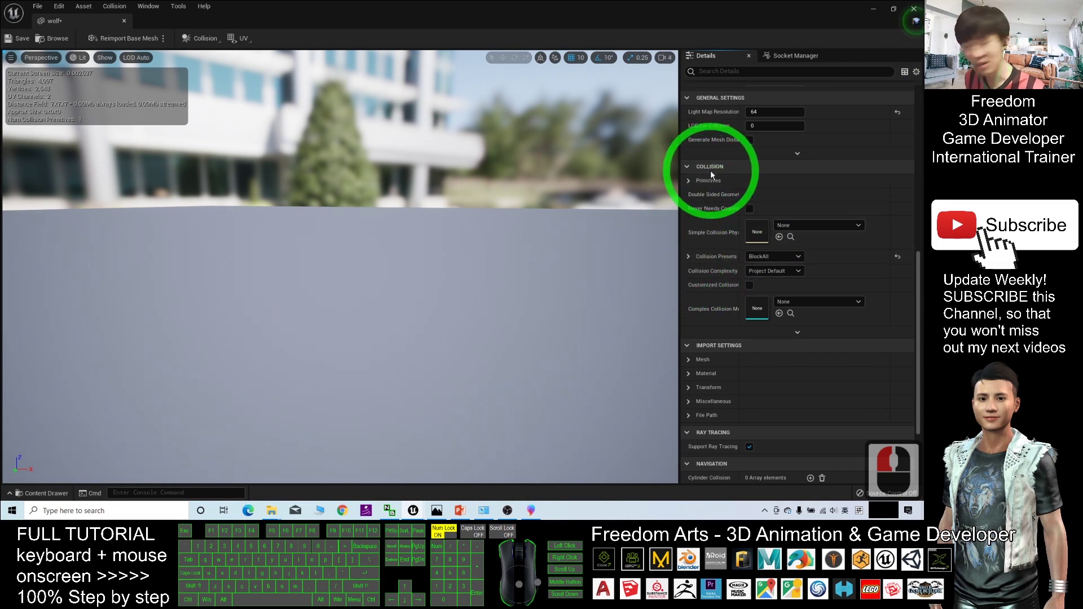
# - Set wolf Collision Complexity to Use Complex Collision As Simple, save, and close
pyautogui.click(772, 272)
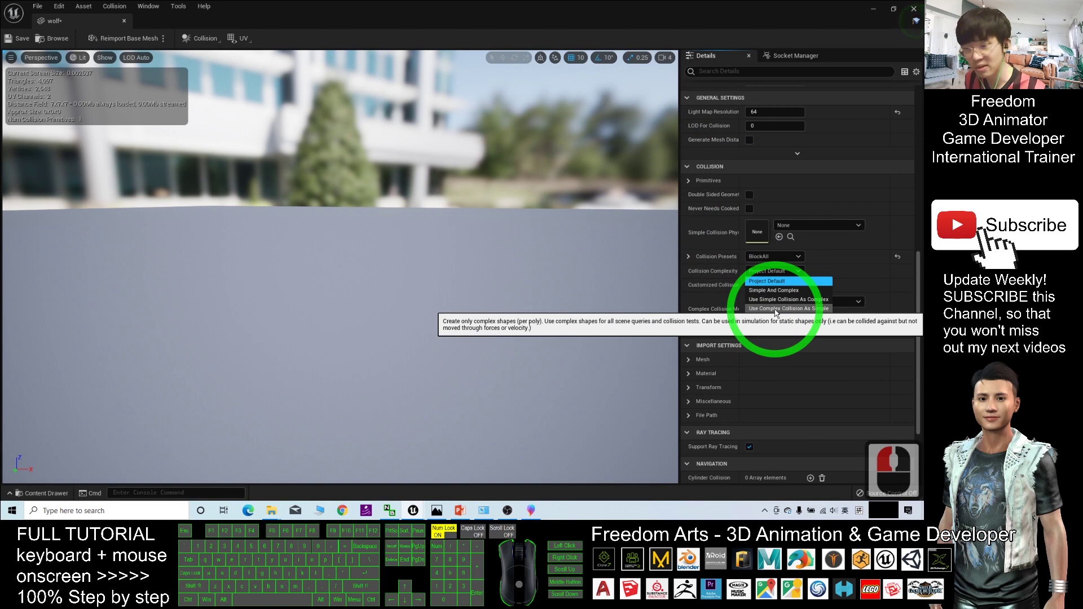
pyautogui.click(778, 312)
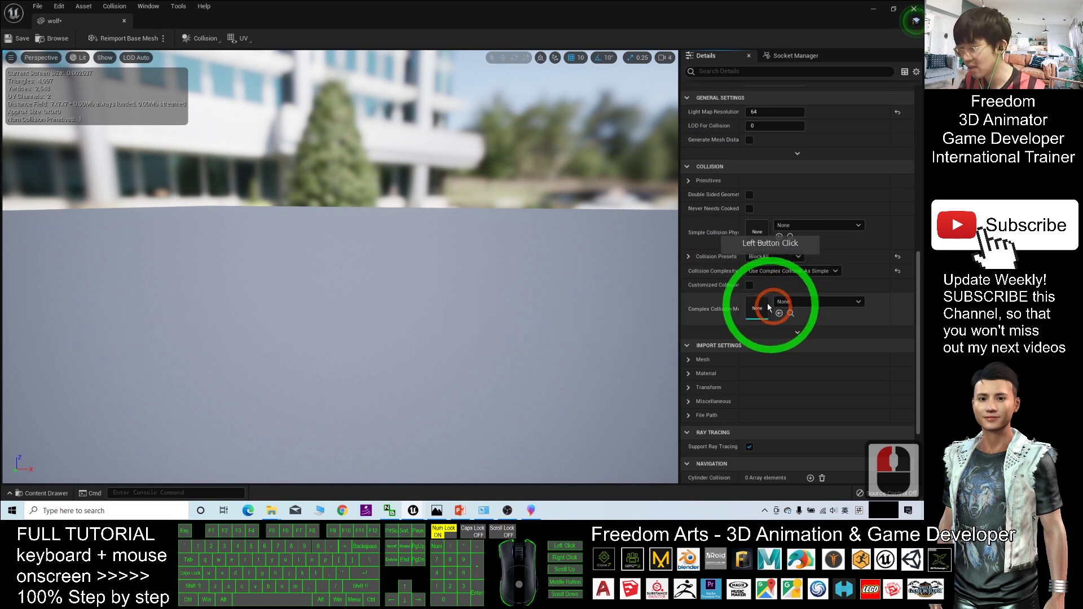
pyautogui.click(23, 40)
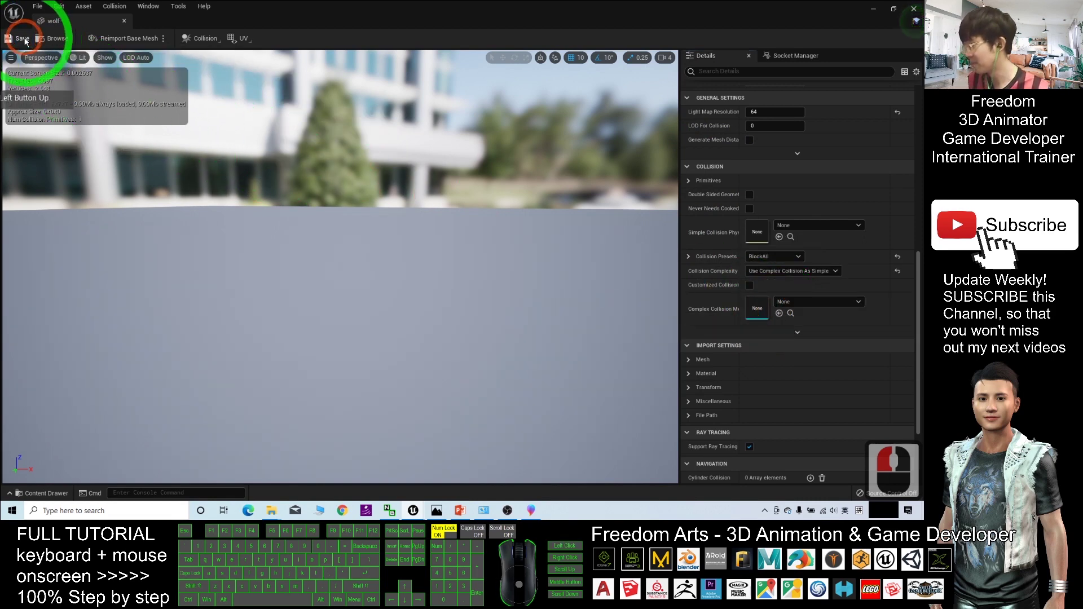
pyautogui.click(914, 9)
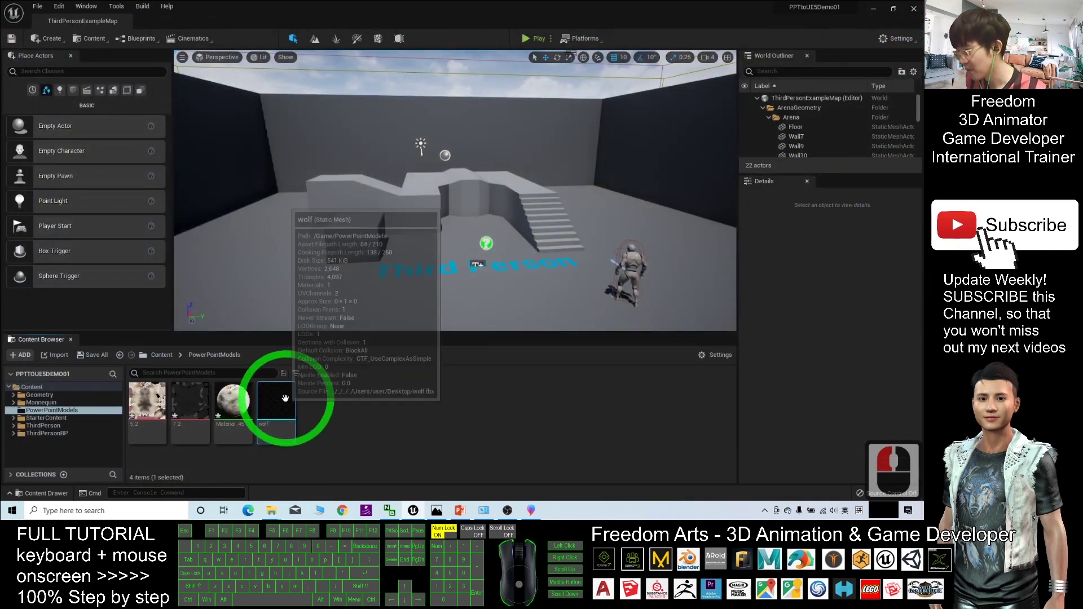
# - Place the wolf in the level near the text and scale it up to 1000
pyautogui.click(436, 302)
pyautogui.moveTo(436, 304); pyautogui.dragTo(442, 296)
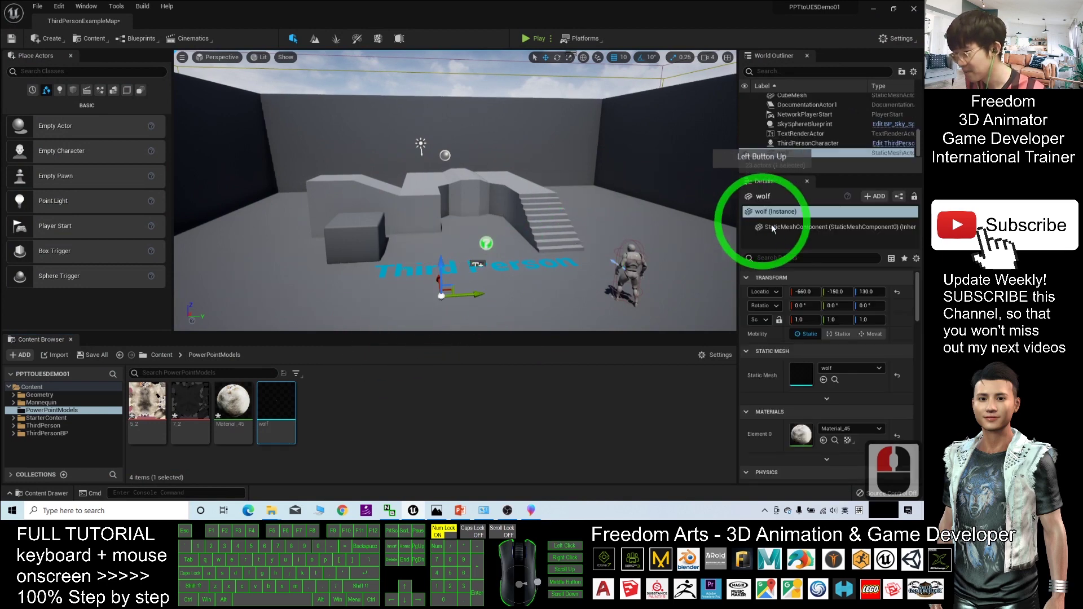
pyautogui.click(801, 320)
pyautogui.write('10')
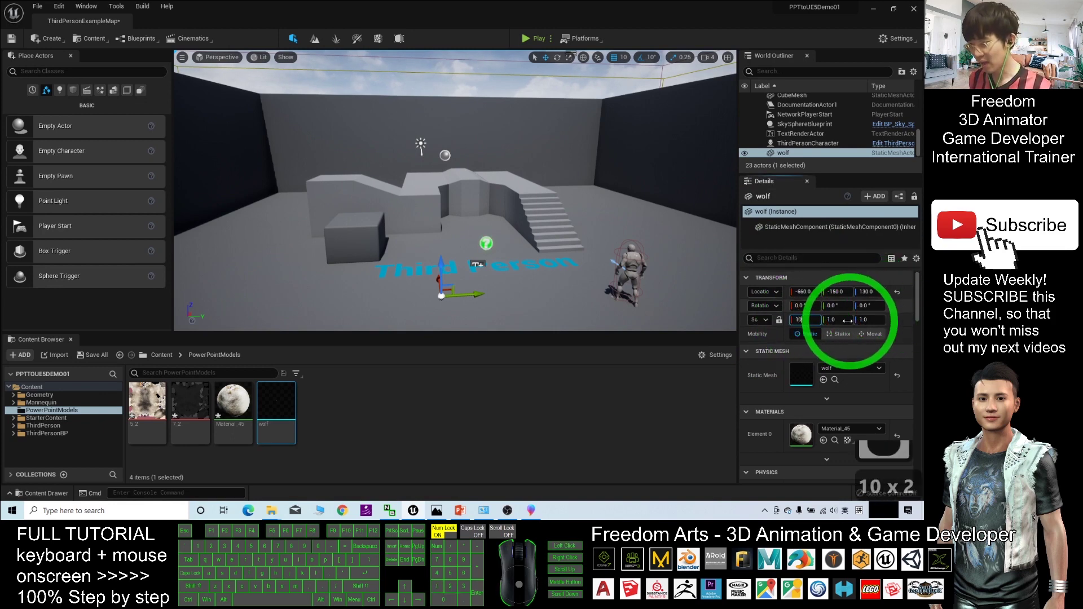
pyautogui.write('00')
pyautogui.click(836, 320)
pyautogui.write('1000')
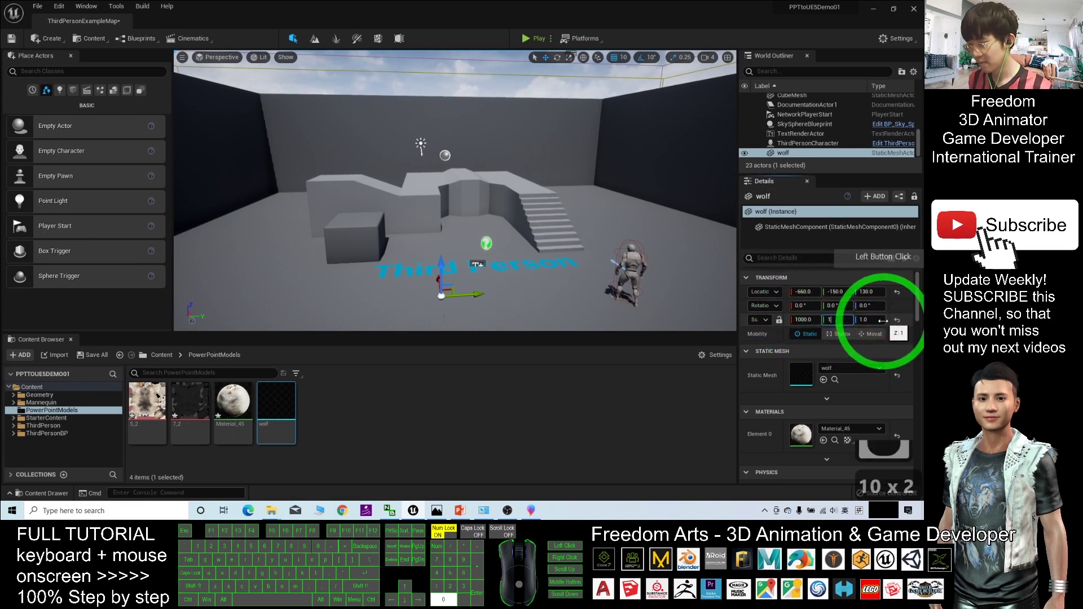
pyautogui.click(867, 320)
pyautogui.write('1000')
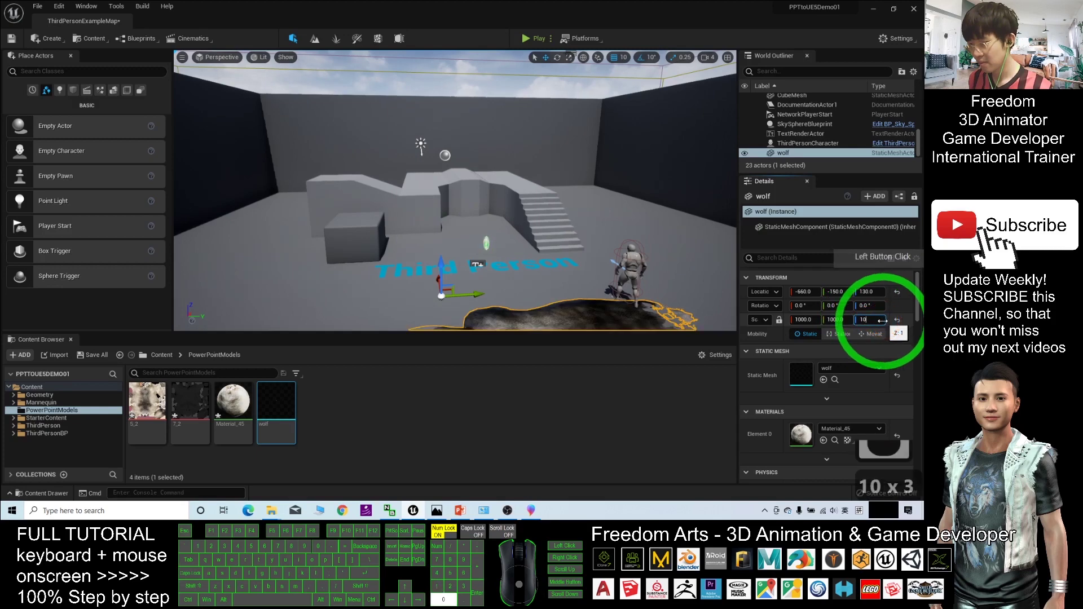
pyautogui.press('Return')
pyautogui.moveTo(652, 254)
pyautogui.mouseDown(button='right')
pyautogui.moveTo(667, 229)
pyautogui.moveTo(649, 234)
pyautogui.mouseUp(button='right')
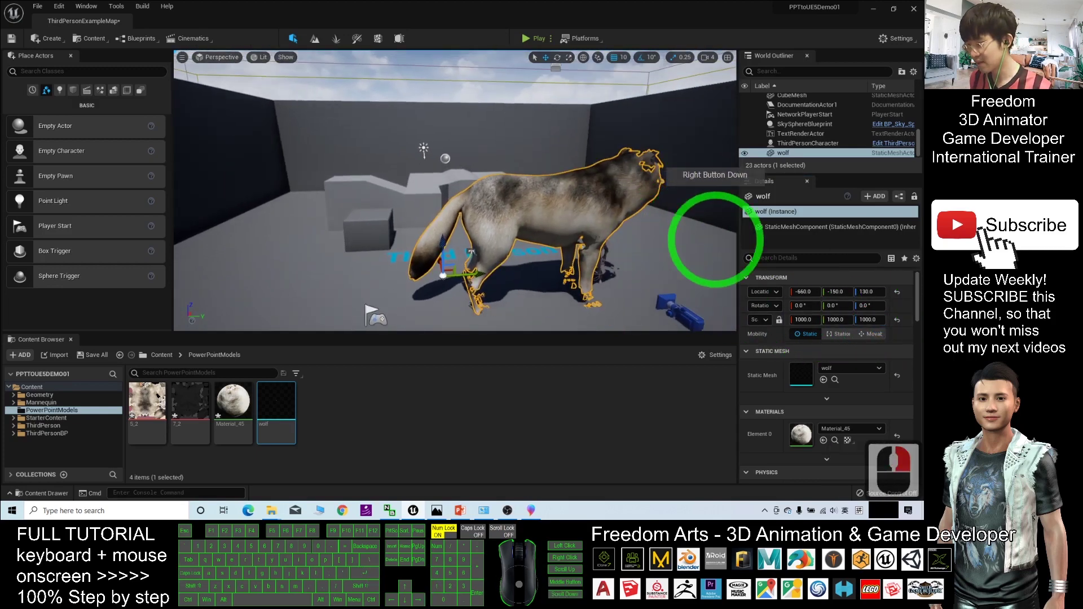
# - Reduce the wolf's X, Y and Z scale to 500
pyautogui.click(802, 319)
pyautogui.write('500')
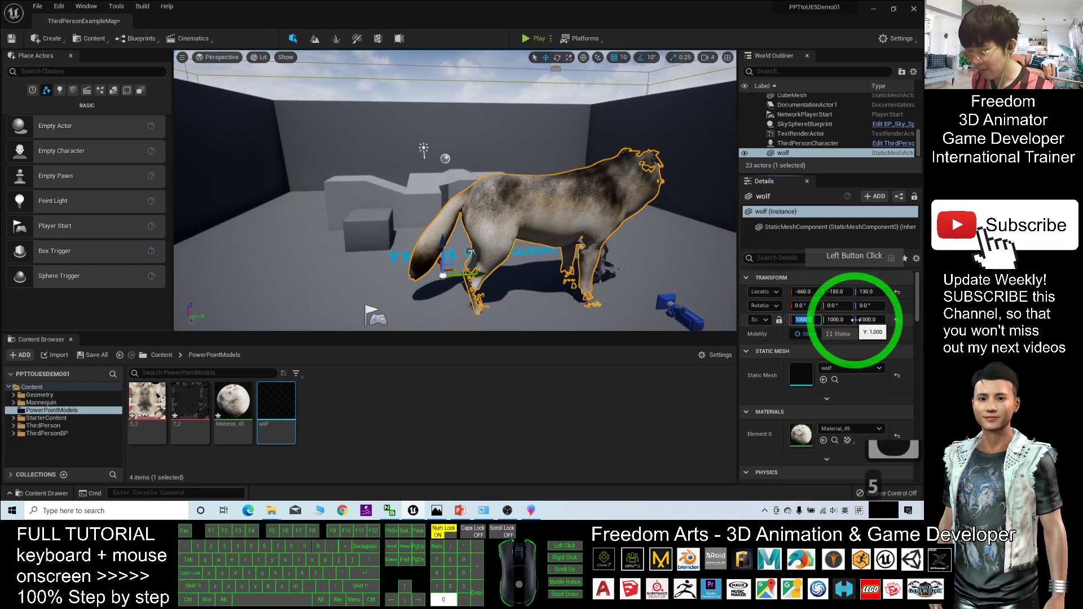
pyautogui.click(846, 320)
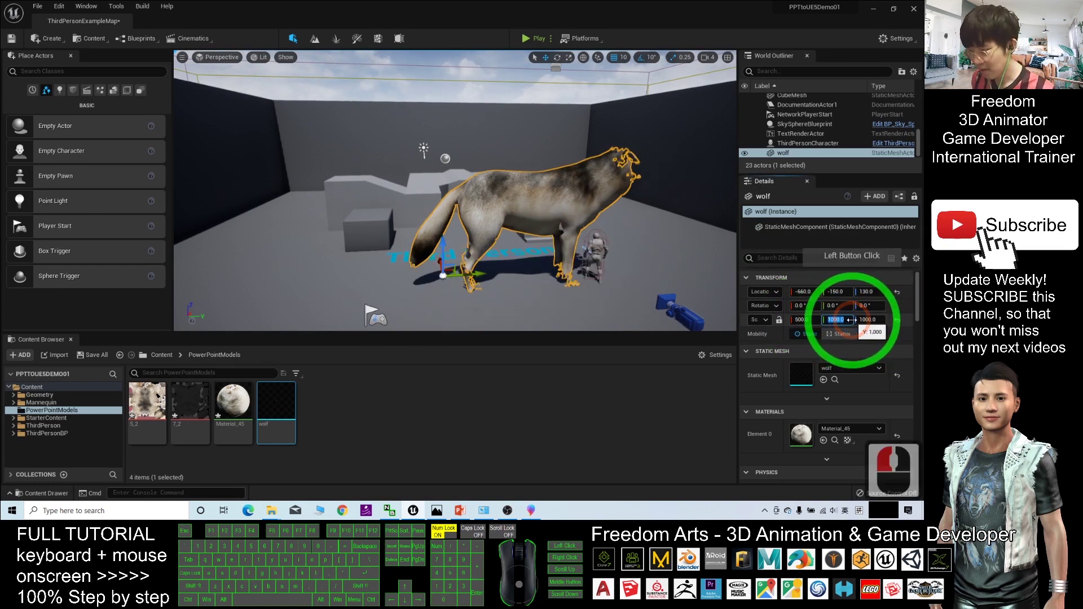
pyautogui.write('500')
pyautogui.click(880, 319)
pyautogui.write('5')
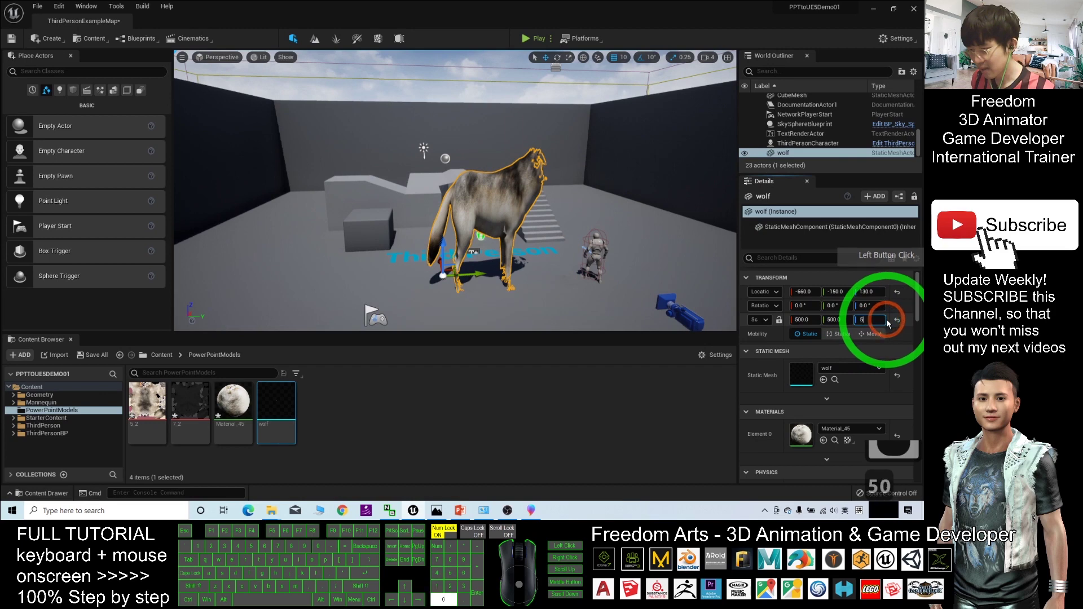
pyautogui.write('00')
pyautogui.press('Return')
pyautogui.scroll(4, 615, 240)
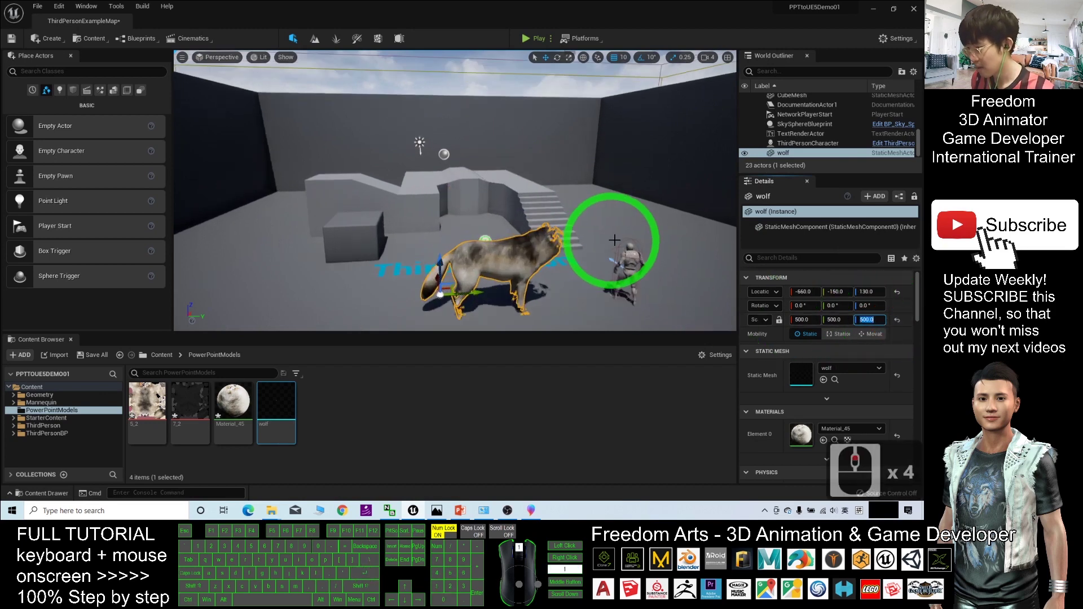
# - Drag the gizmo's Z arrow to raise the wolf to Location Z 160
pyautogui.moveTo(615, 241); pyautogui.dragTo(584, 257, button='right')
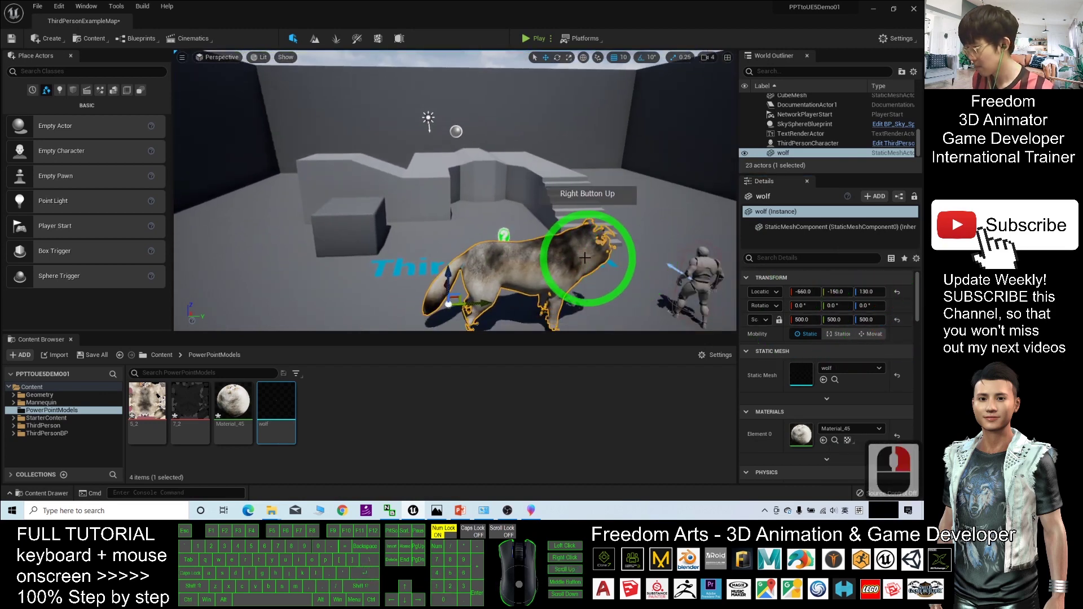
pyautogui.moveTo(569, 266); pyautogui.dragTo(629, 230)
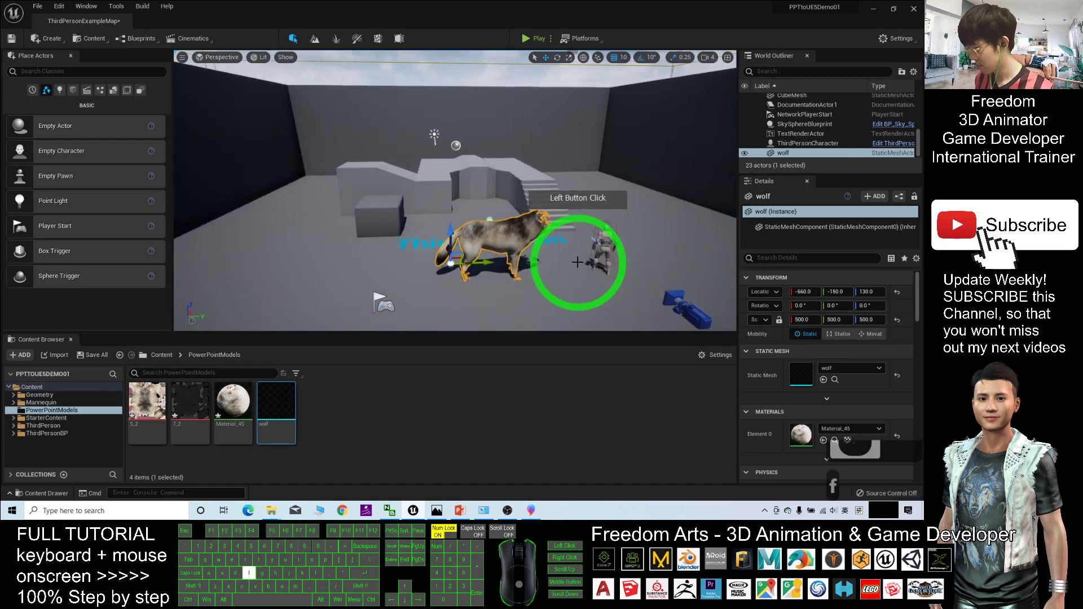
pyautogui.moveTo(622, 234); pyautogui.dragTo(466, 216, button='right')
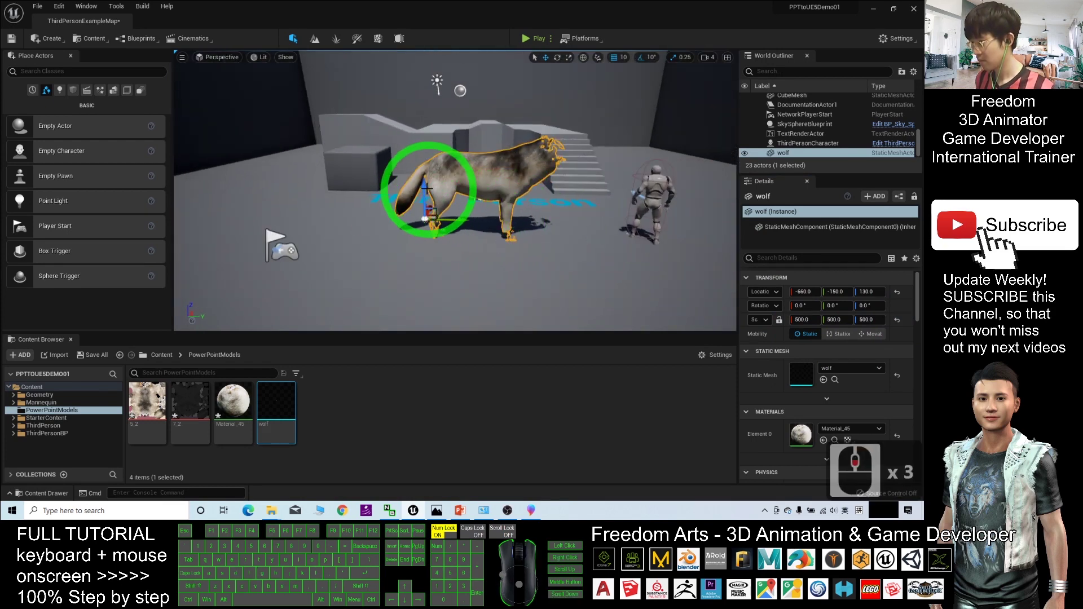
pyautogui.moveTo(423, 186); pyautogui.dragTo(426, 176)
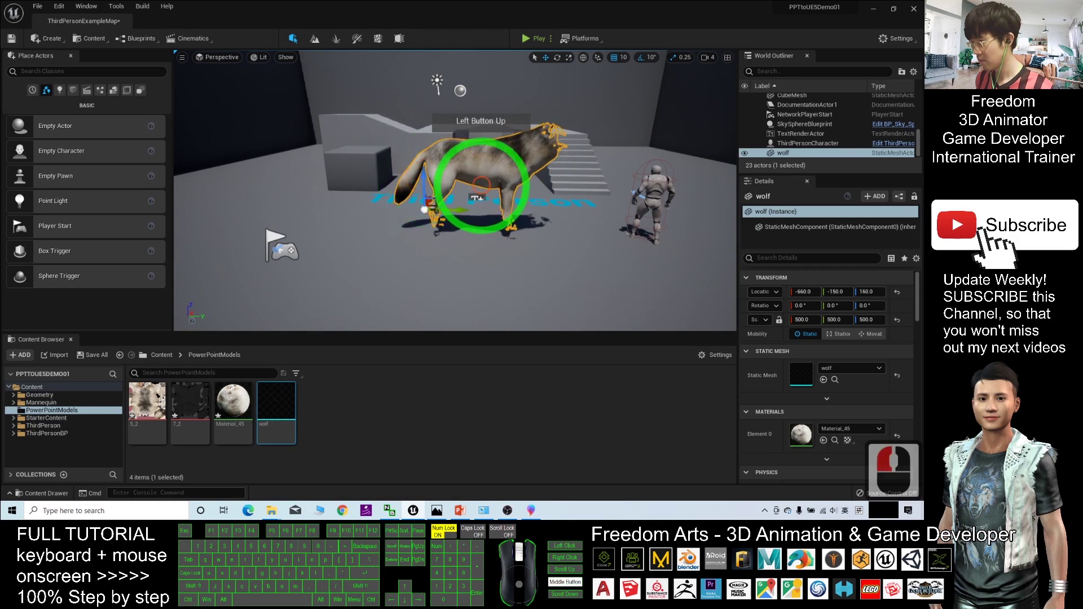
pyautogui.moveTo(581, 217); pyautogui.dragTo(715, 207, button='right')
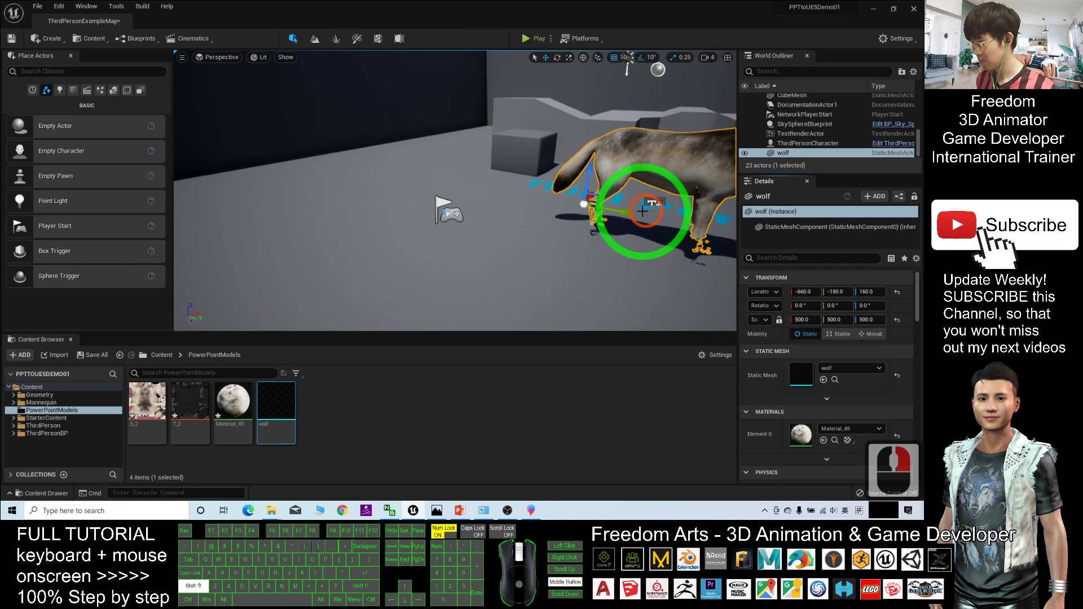
pyautogui.moveTo(664, 222)
pyautogui.keyDown('alt'); pyautogui.mouseDown()
pyautogui.moveTo(388, 226)
pyautogui.moveTo(488, 233)
pyautogui.mouseUp(); pyautogui.keyUp('alt')
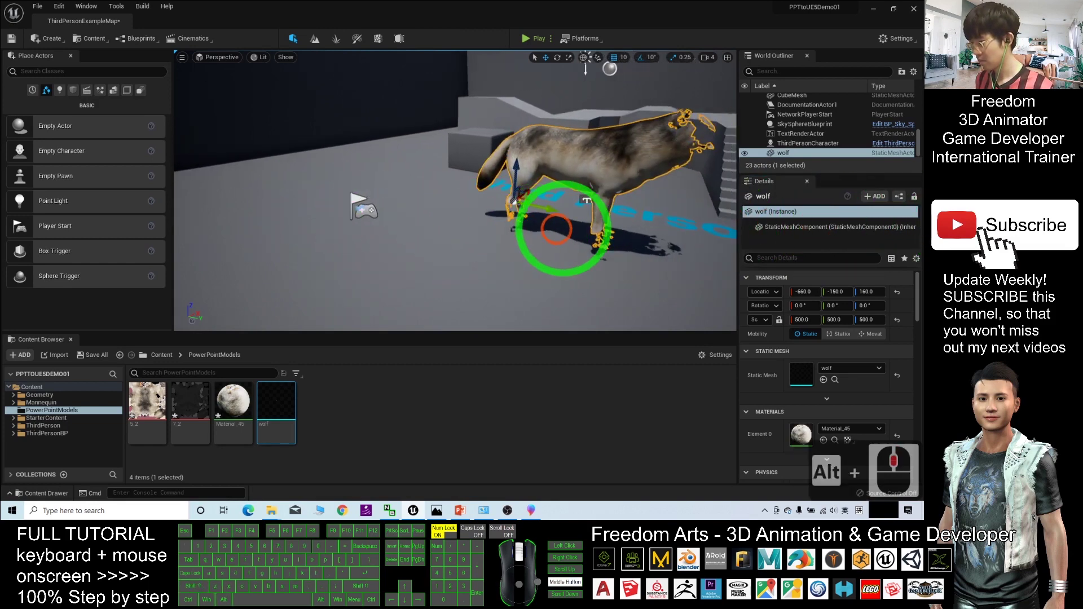
pyautogui.scroll(4, 488, 232)
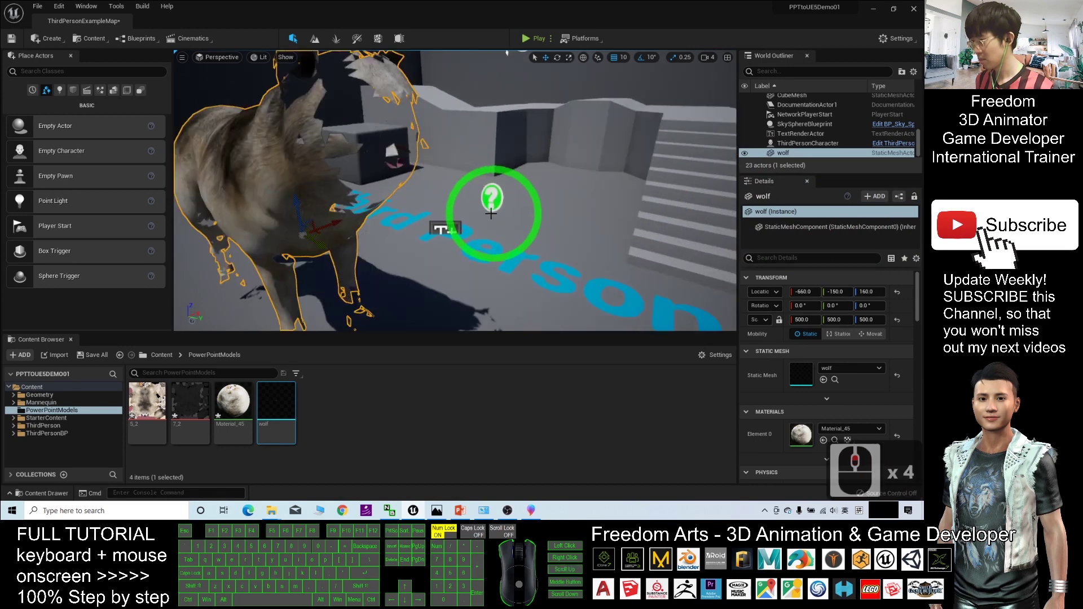
pyautogui.scroll(2, 447, 205)
pyautogui.keyDown('alt'); pyautogui.moveTo(377, 182); pyautogui.dragTo(346, 252); pyautogui.keyUp('alt')
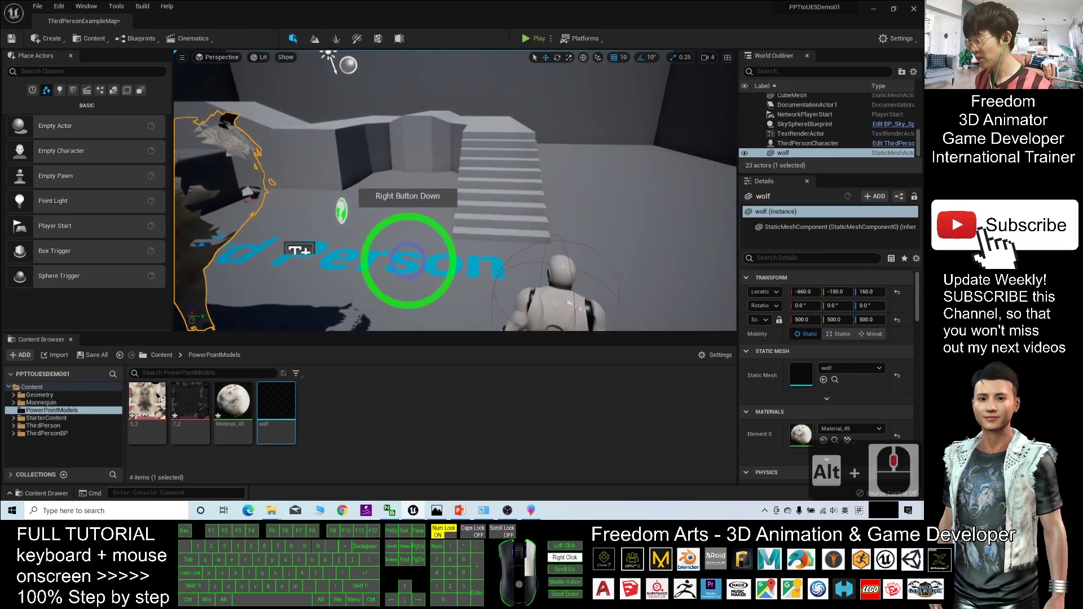
pyautogui.keyDown('alt'); pyautogui.moveTo(343, 254); pyautogui.dragTo(370, 259, button='right'); pyautogui.keyUp('alt')
pyautogui.scroll(-9, 369, 259)
pyautogui.scroll(-1, 368, 215)
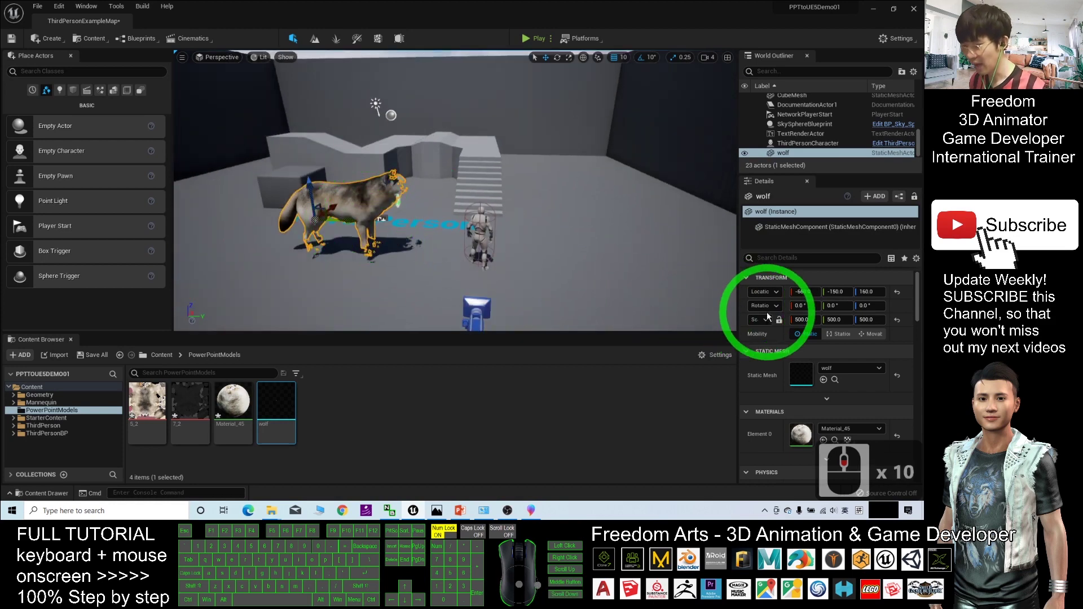
# - Set the wolf's Scale X, Y and Z each to 100
pyautogui.click(799, 319)
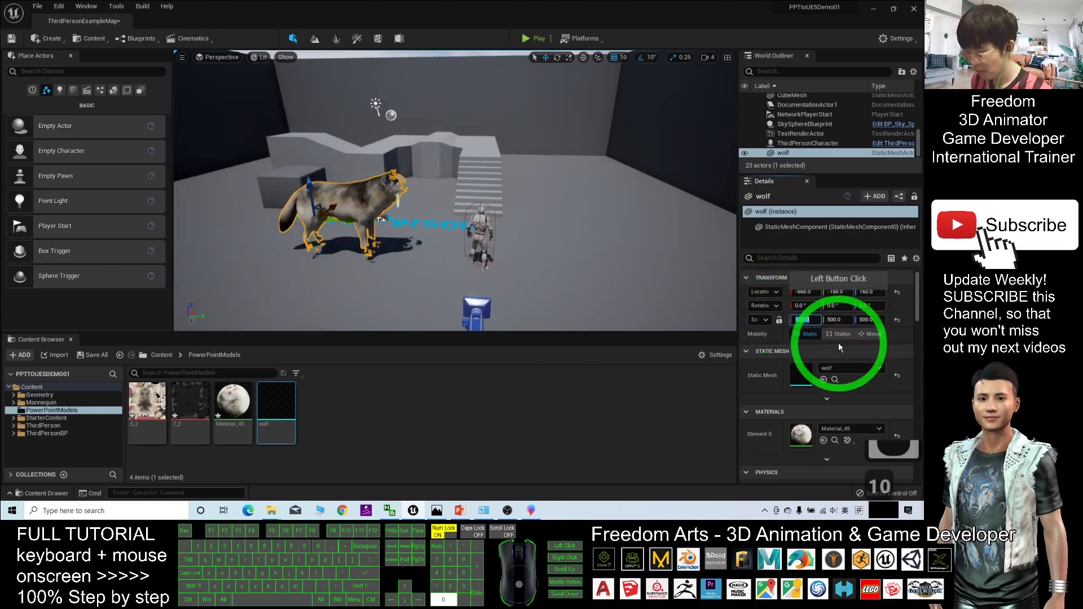
pyautogui.write('100')
pyautogui.press('Return')
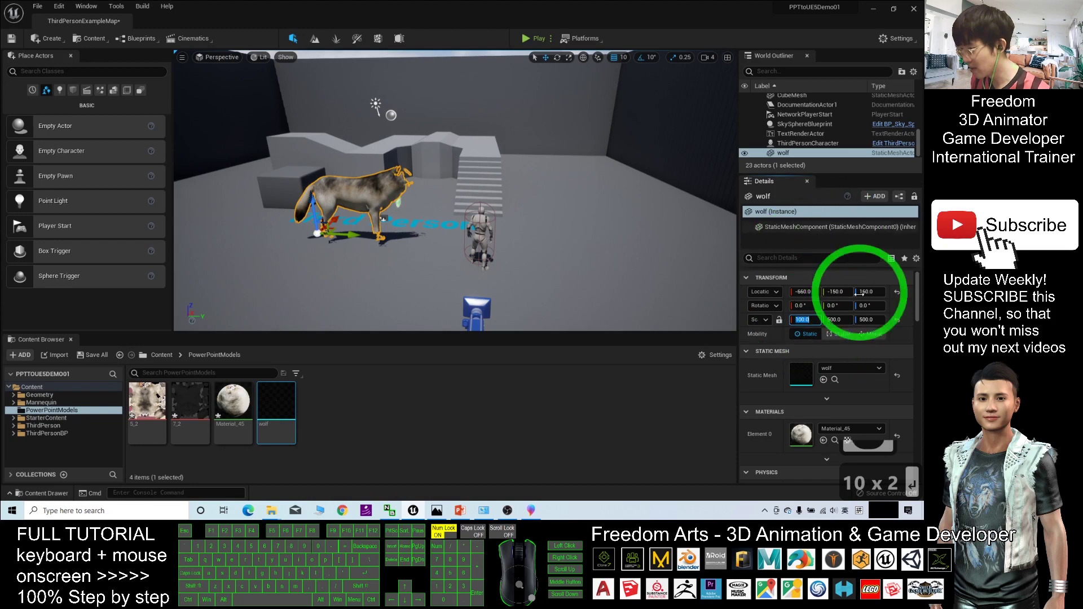
pyautogui.click(838, 319)
pyautogui.write('10')
pyautogui.press('Return')
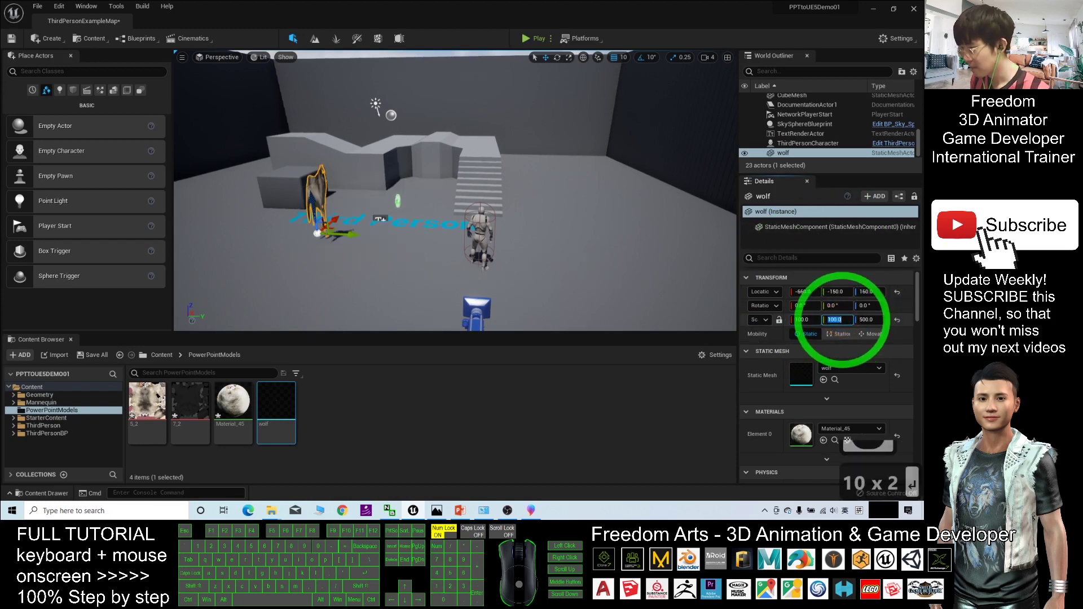
pyautogui.click(867, 319)
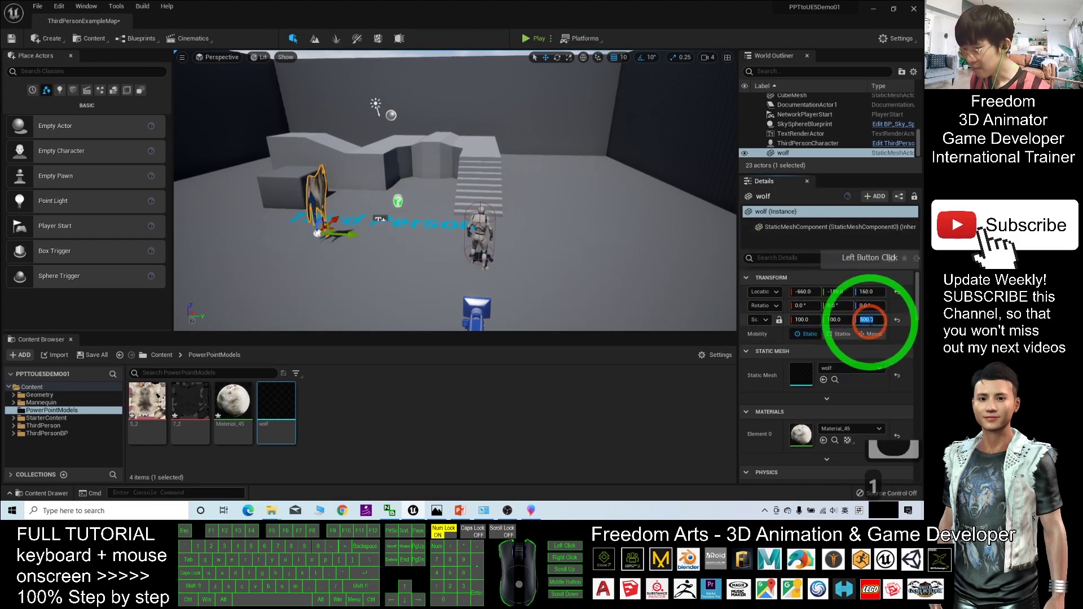
pyautogui.write('100')
pyautogui.scroll(6, 385, 254)
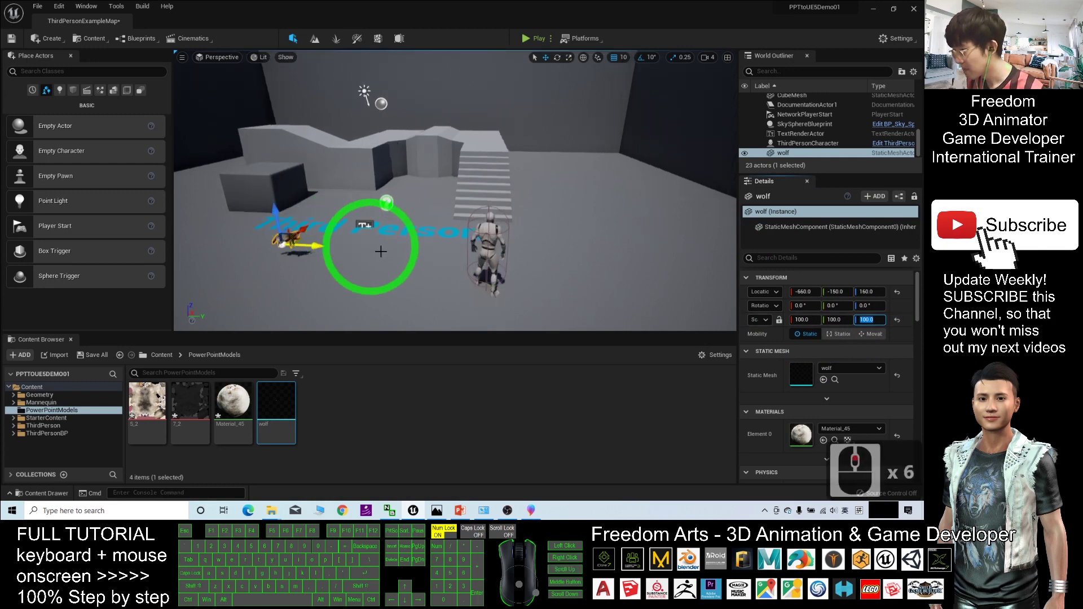
pyautogui.scroll(-3, 385, 253)
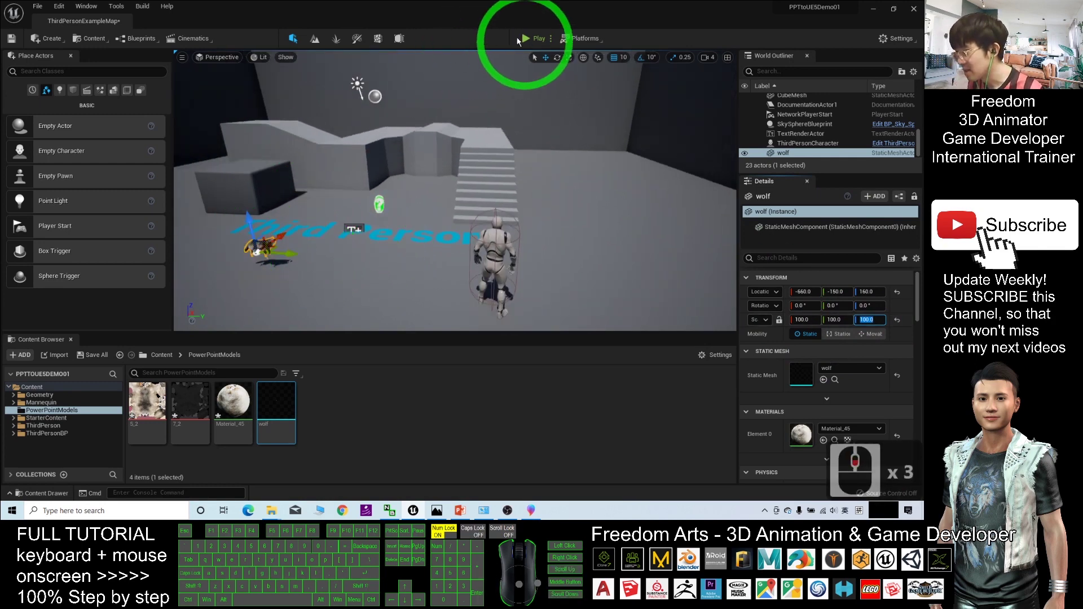
# - Start Play mode and run the character forward past the wolf
pyautogui.click(526, 40)
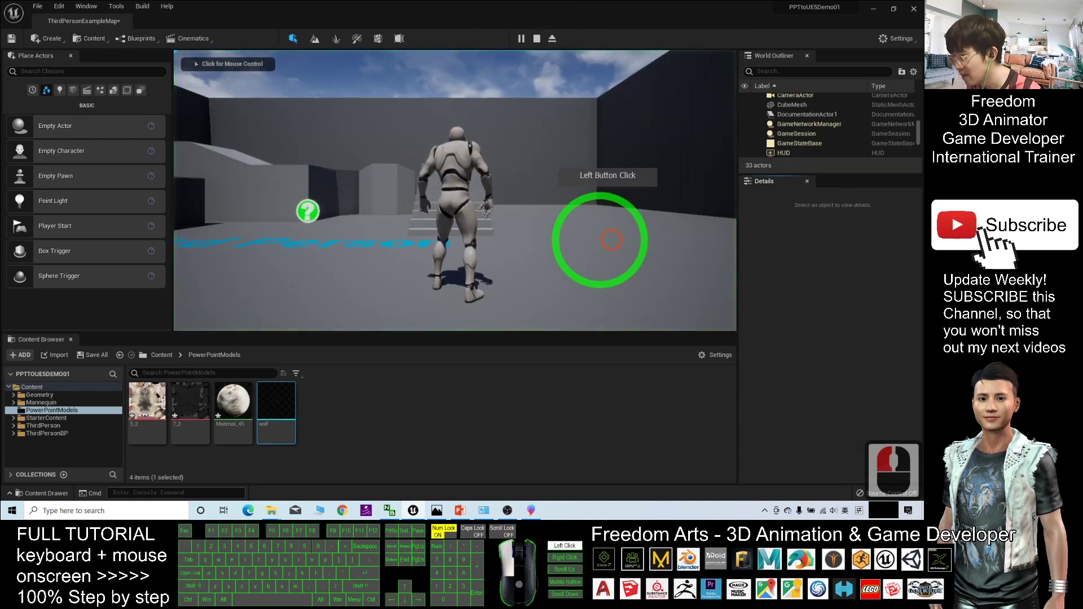
pyautogui.press('w')
pyautogui.press('w')
pyautogui.press('a')
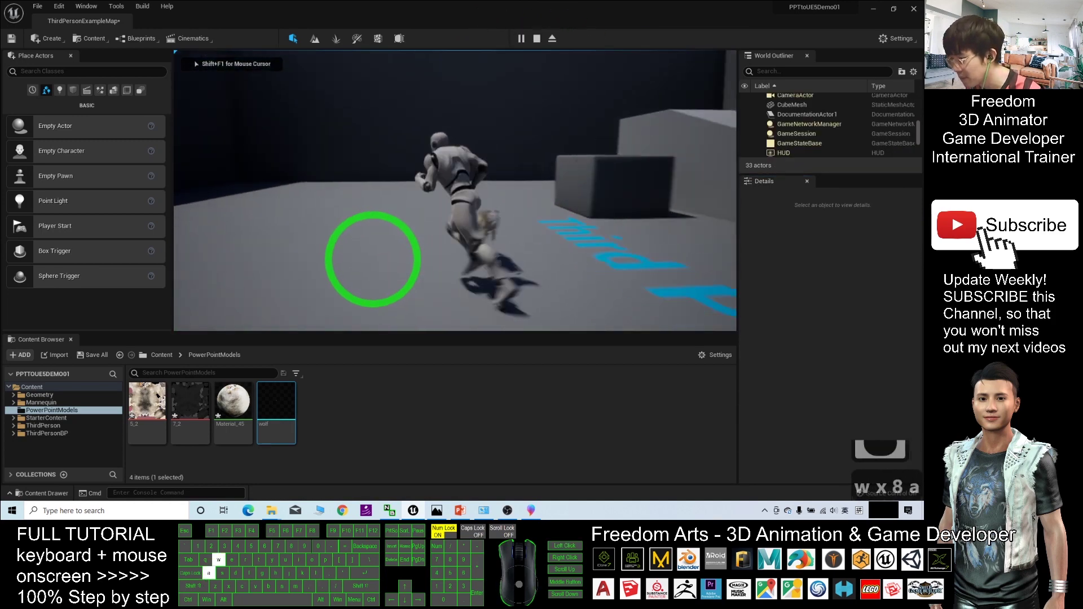
pyautogui.press('a')
pyautogui.press('w')
pyautogui.press('d')
pyautogui.press('d')
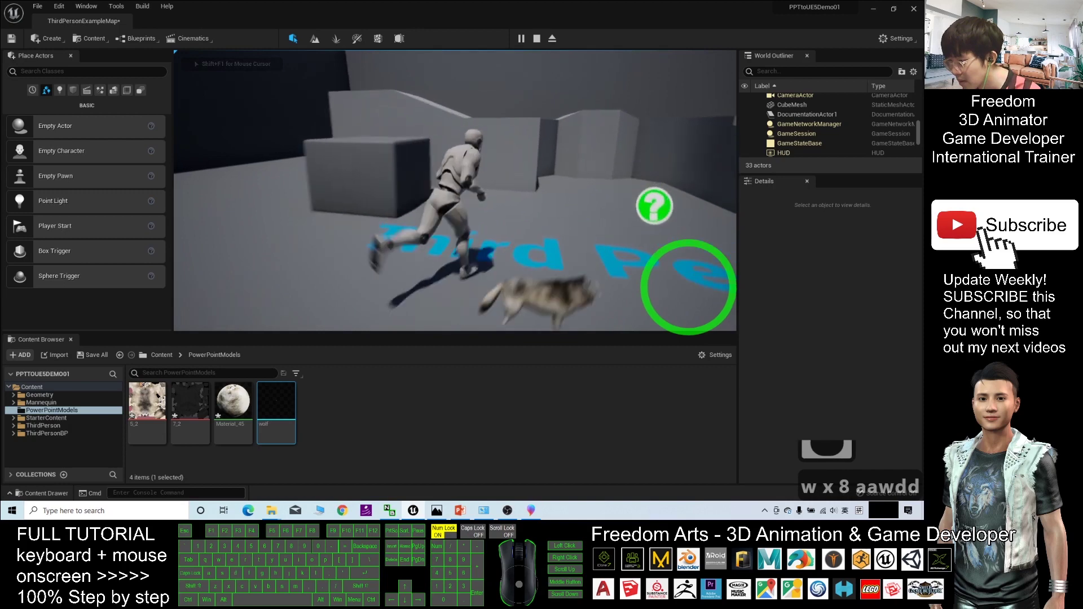
pyautogui.press('s')
pyautogui.press('d')
pyautogui.press('w')
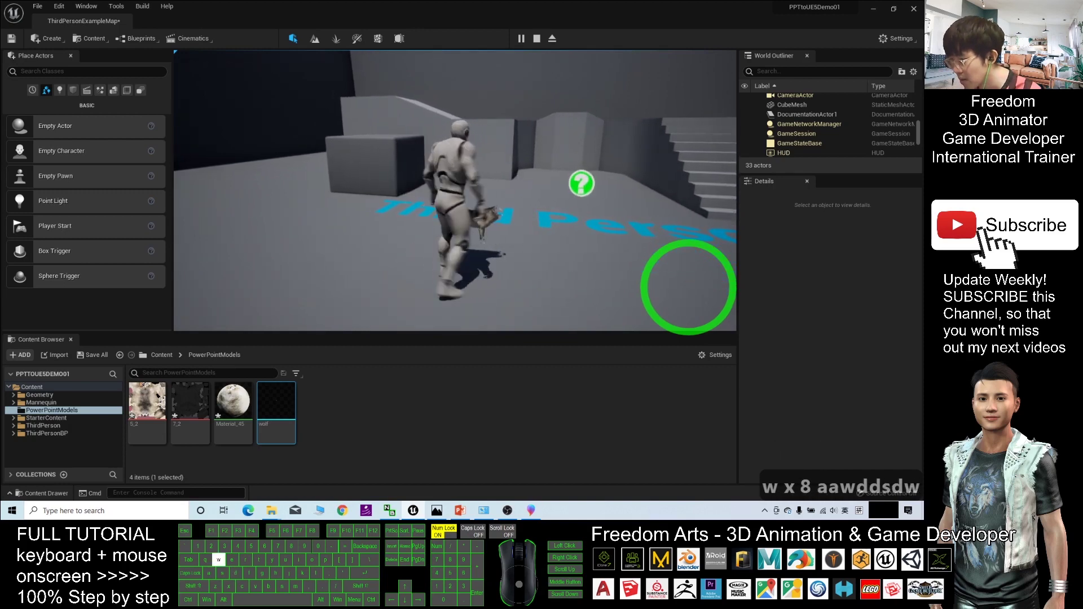
pyautogui.press('w')
pyautogui.press('w')
pyautogui.press('d')
pyautogui.press('d')
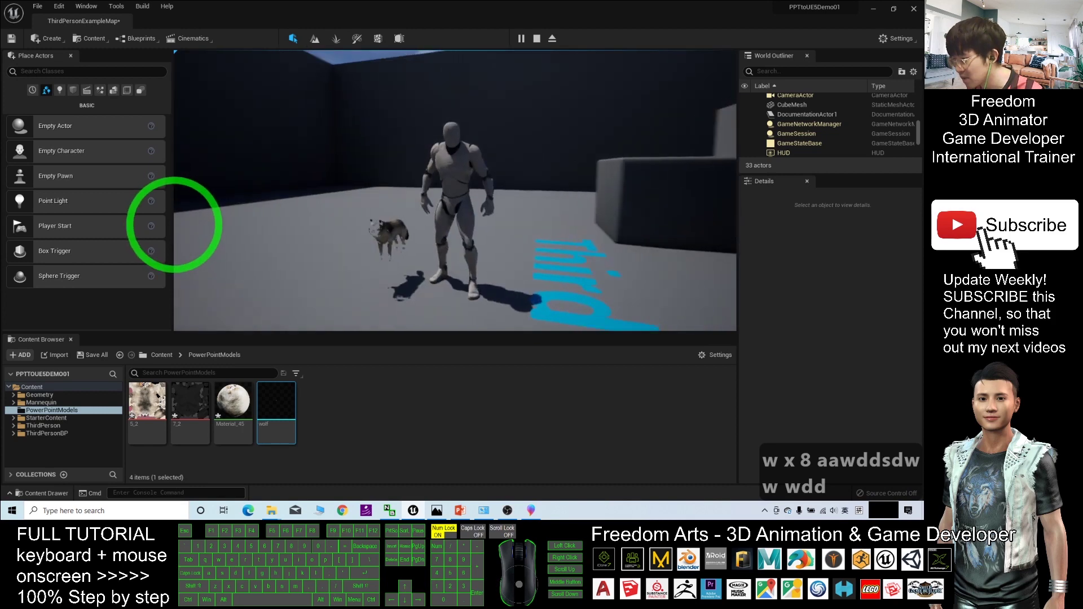
# - Run the character alongside the wolf toward the back wall and jump
pyautogui.press('w')
pyautogui.press('a')
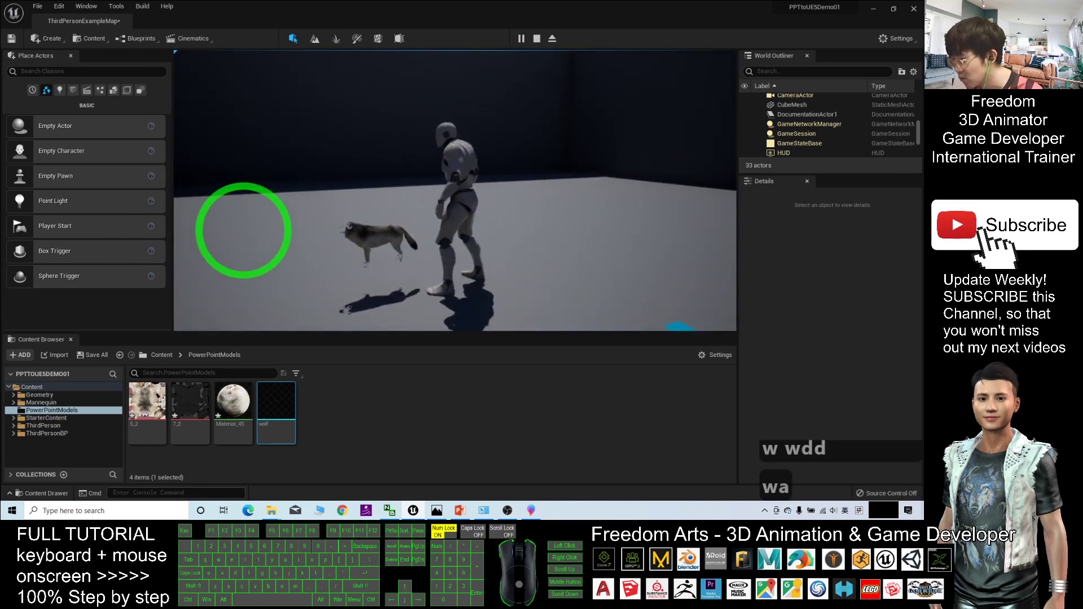
pyautogui.press('a')
pyautogui.press('w')
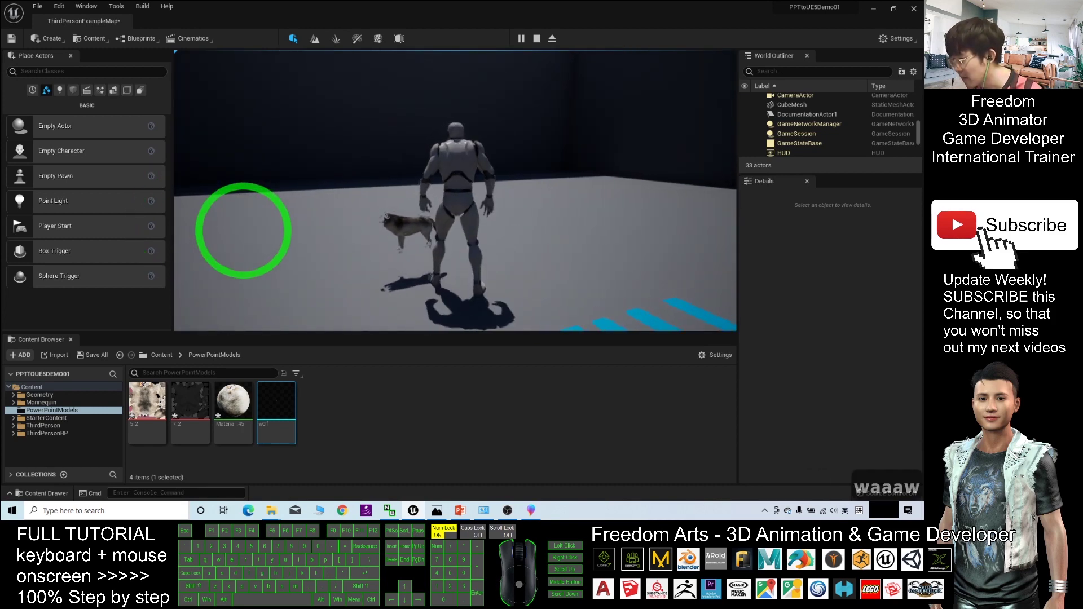
pyautogui.press('a')
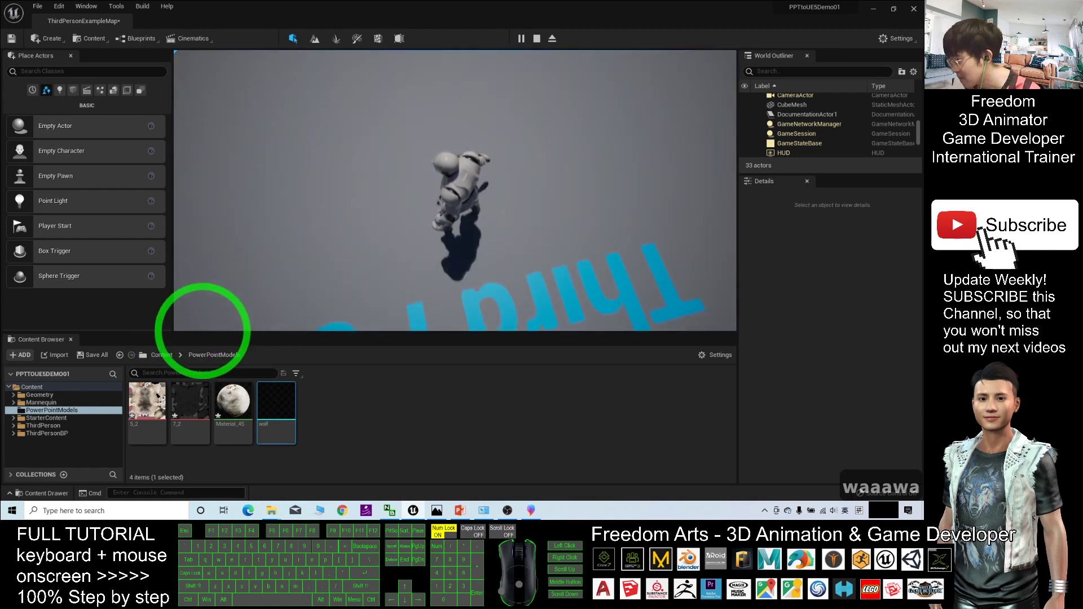
pyautogui.press('w')
pyautogui.press('w')
pyautogui.press('a')
pyautogui.press('space')
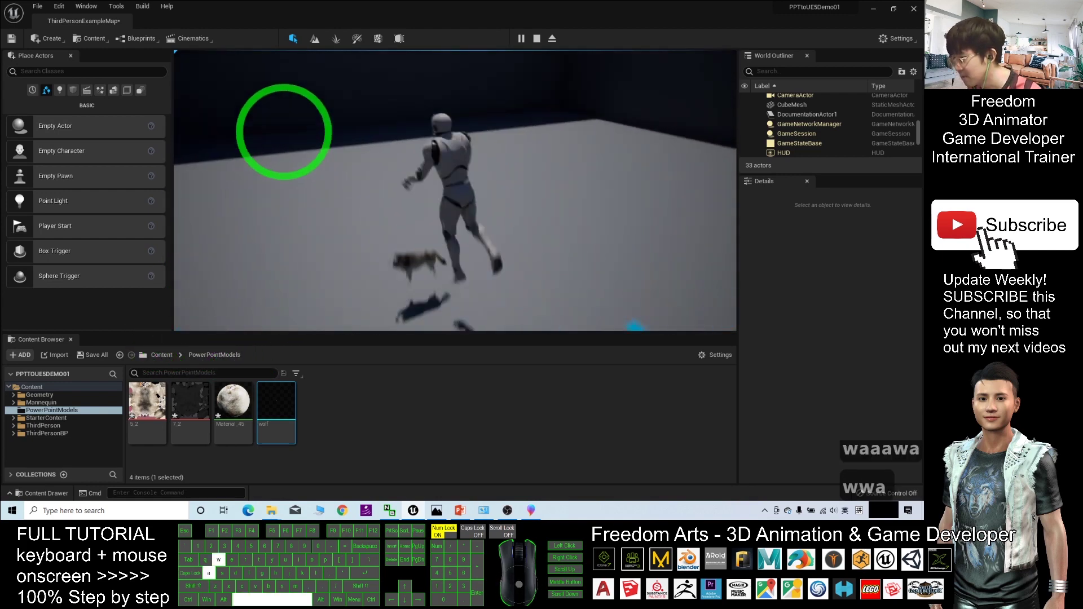
# - Walk the character back around the wolf, then step back and sideways
pyautogui.press('s')
pyautogui.press('d')
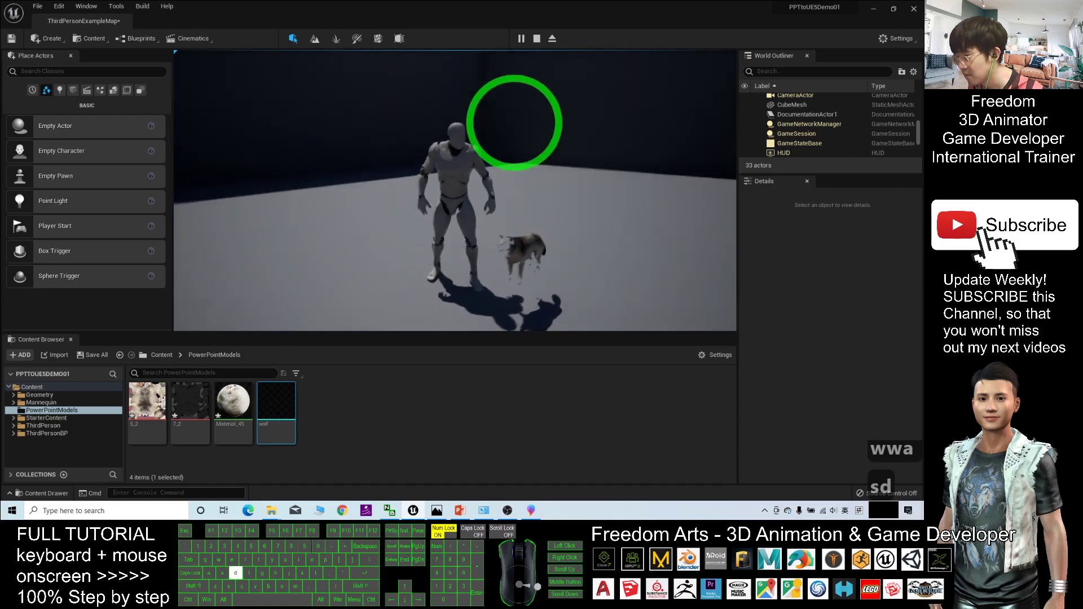
pyautogui.press('d')
pyautogui.press('d')
pyautogui.press('s')
pyautogui.press('d')
pyautogui.press('w')
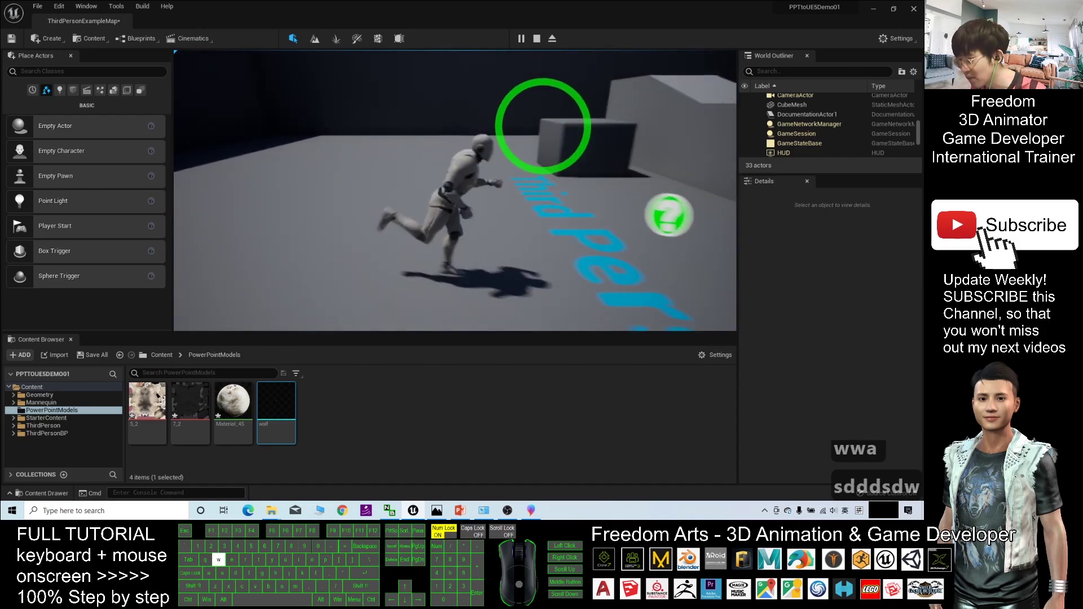
pyautogui.press('w')
pyautogui.press('w')
pyautogui.press('d')
pyautogui.press('w')
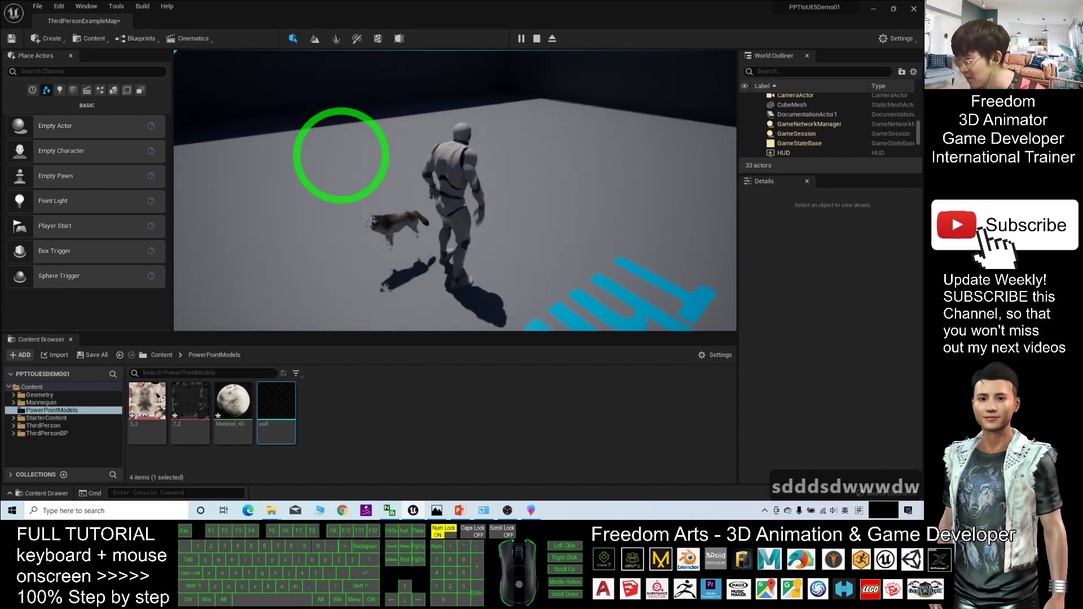
pyautogui.press('a')
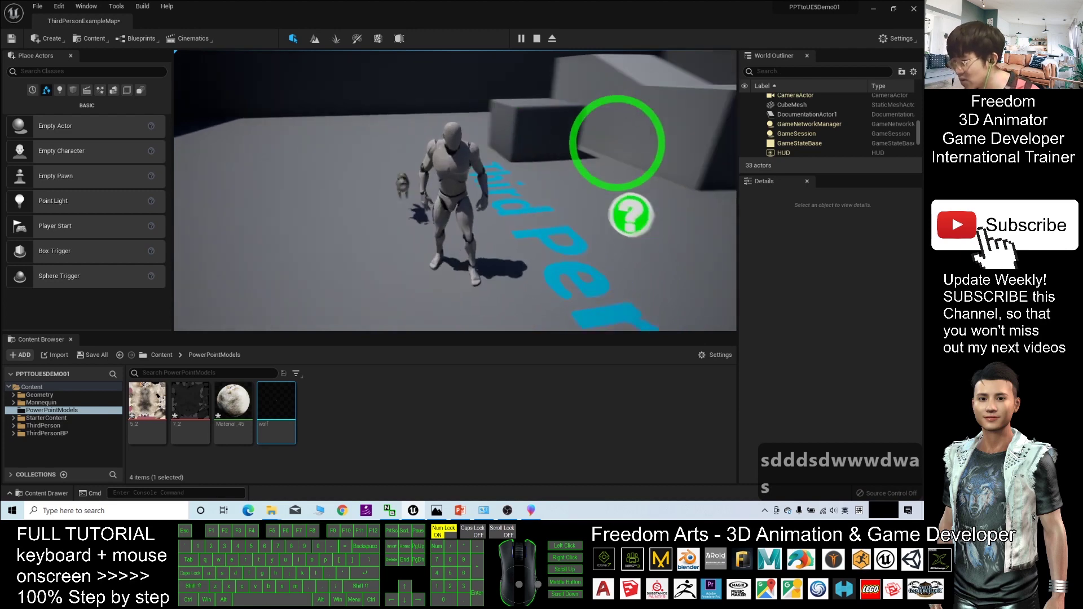
pyautogui.press('s')
pyautogui.press('s')
pyautogui.press('a')
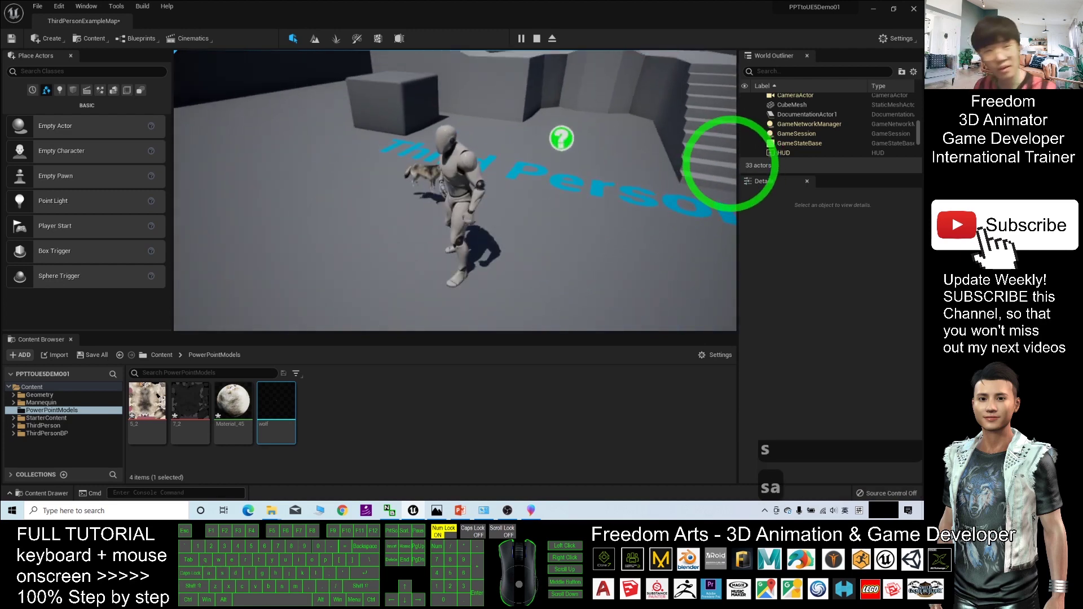
# - Switch to Windows Photos showing the cover.jpg tutorial image
pyautogui.click(556, 510)
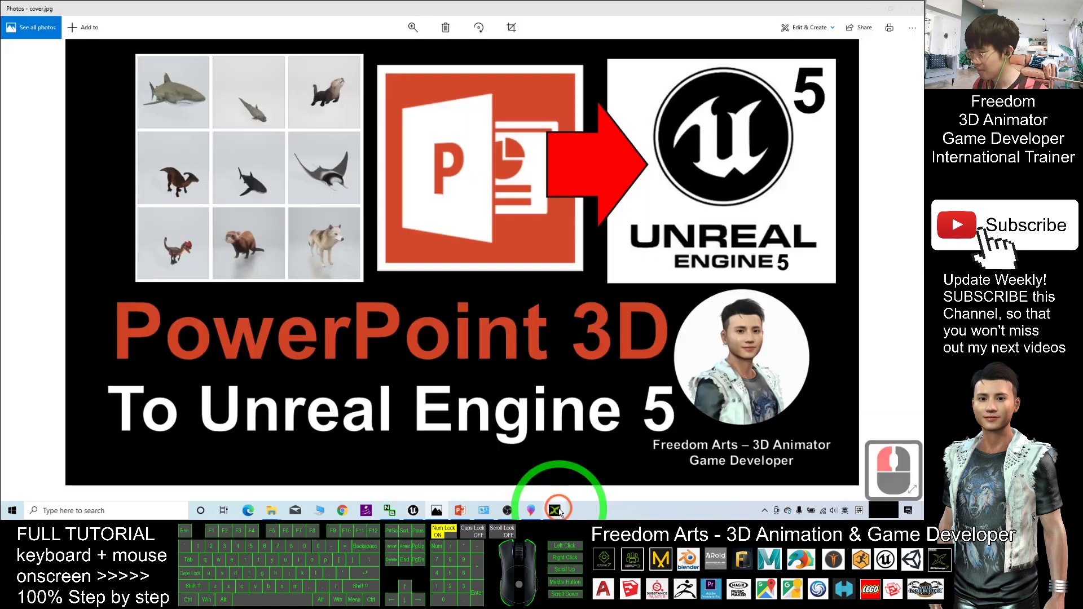